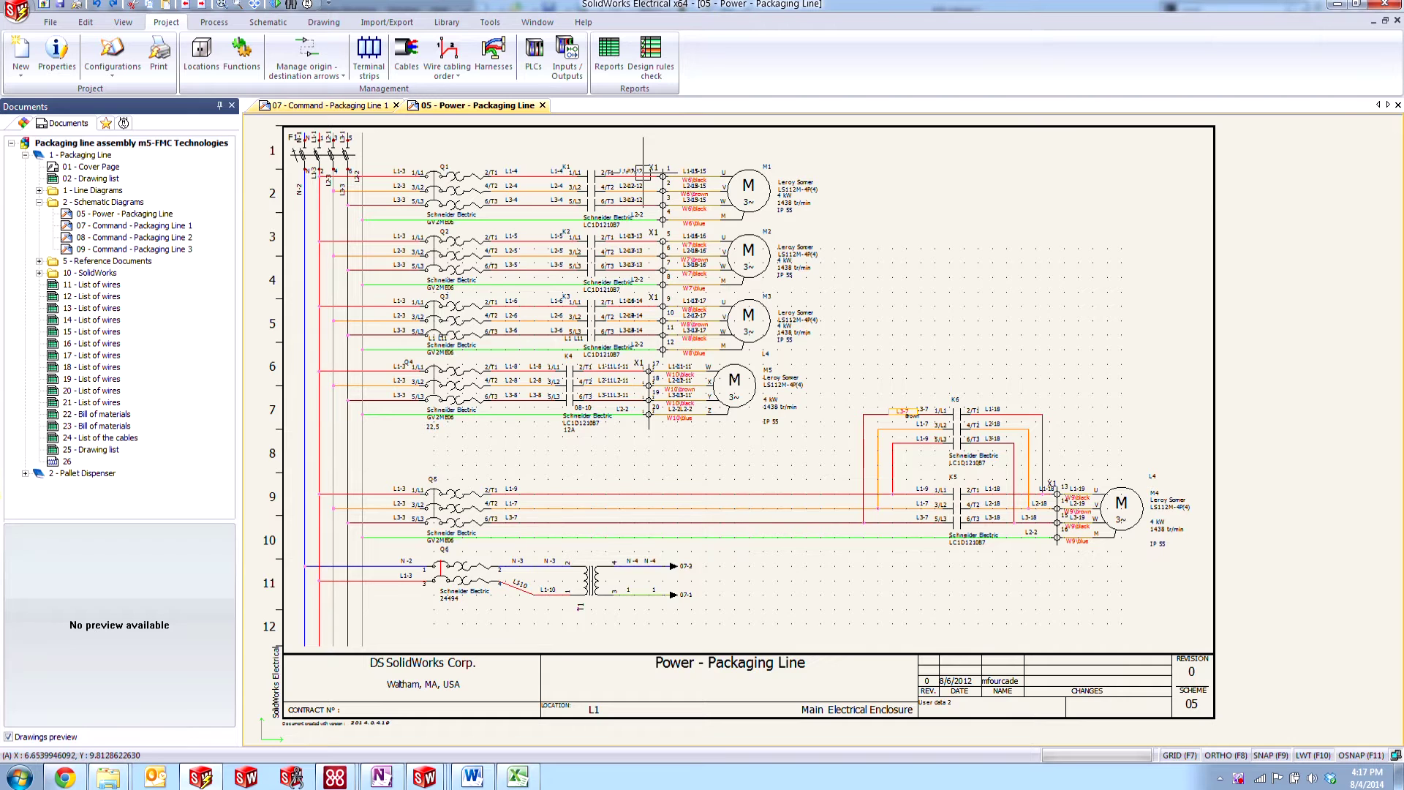
# Step: Add the Equipotentialconflict_Imperial rule to the project's design rules check and close the manager
pyautogui.click(650, 57)
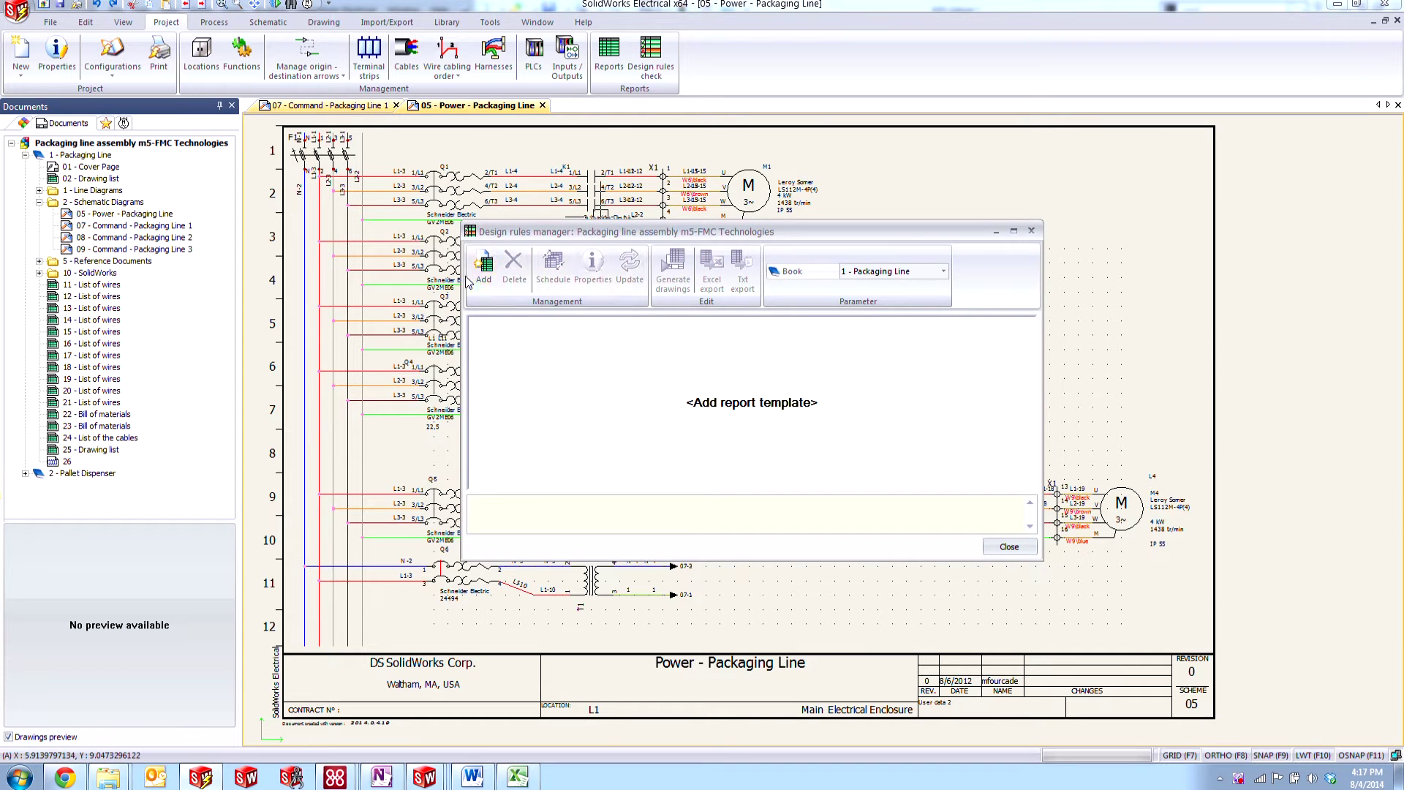
pyautogui.click(483, 269)
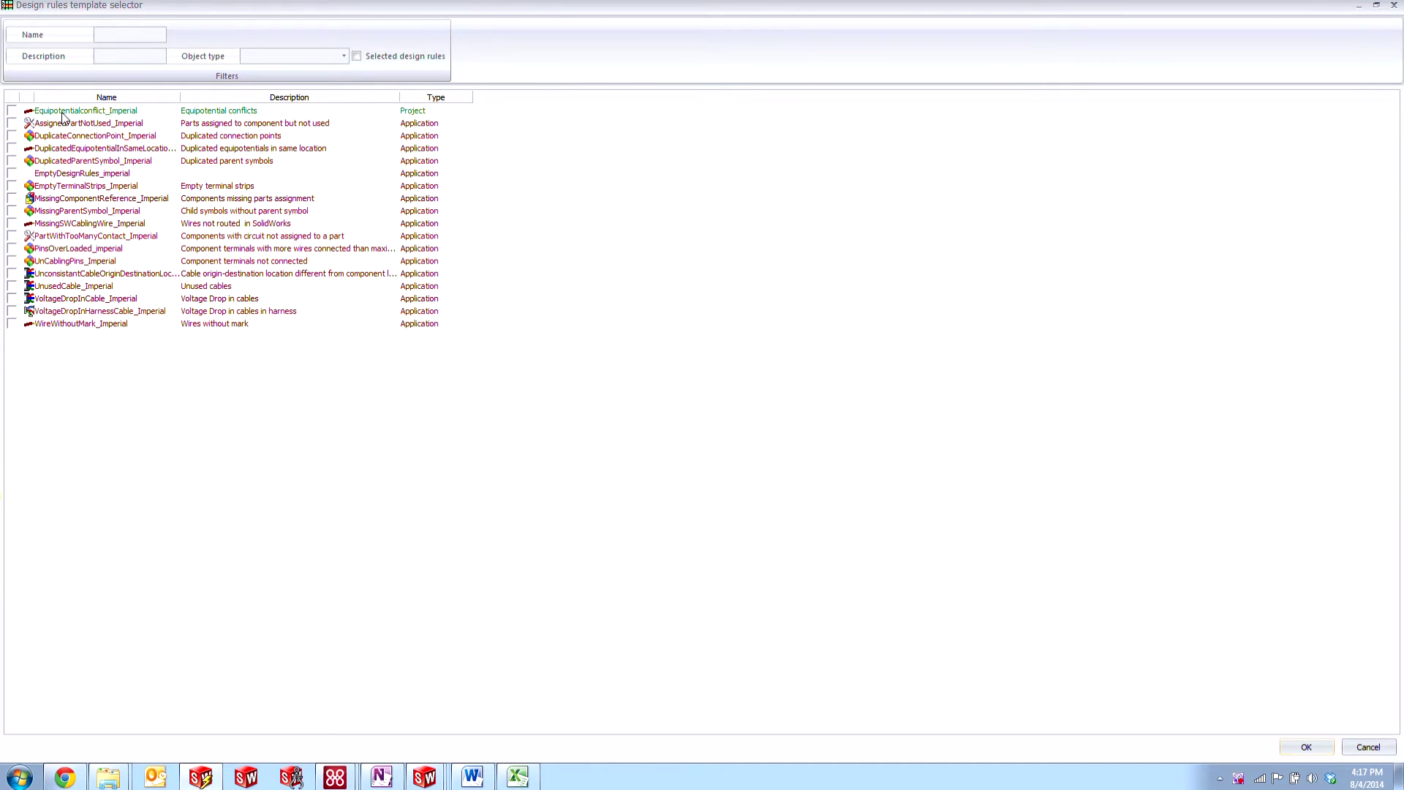
pyautogui.click(11, 110)
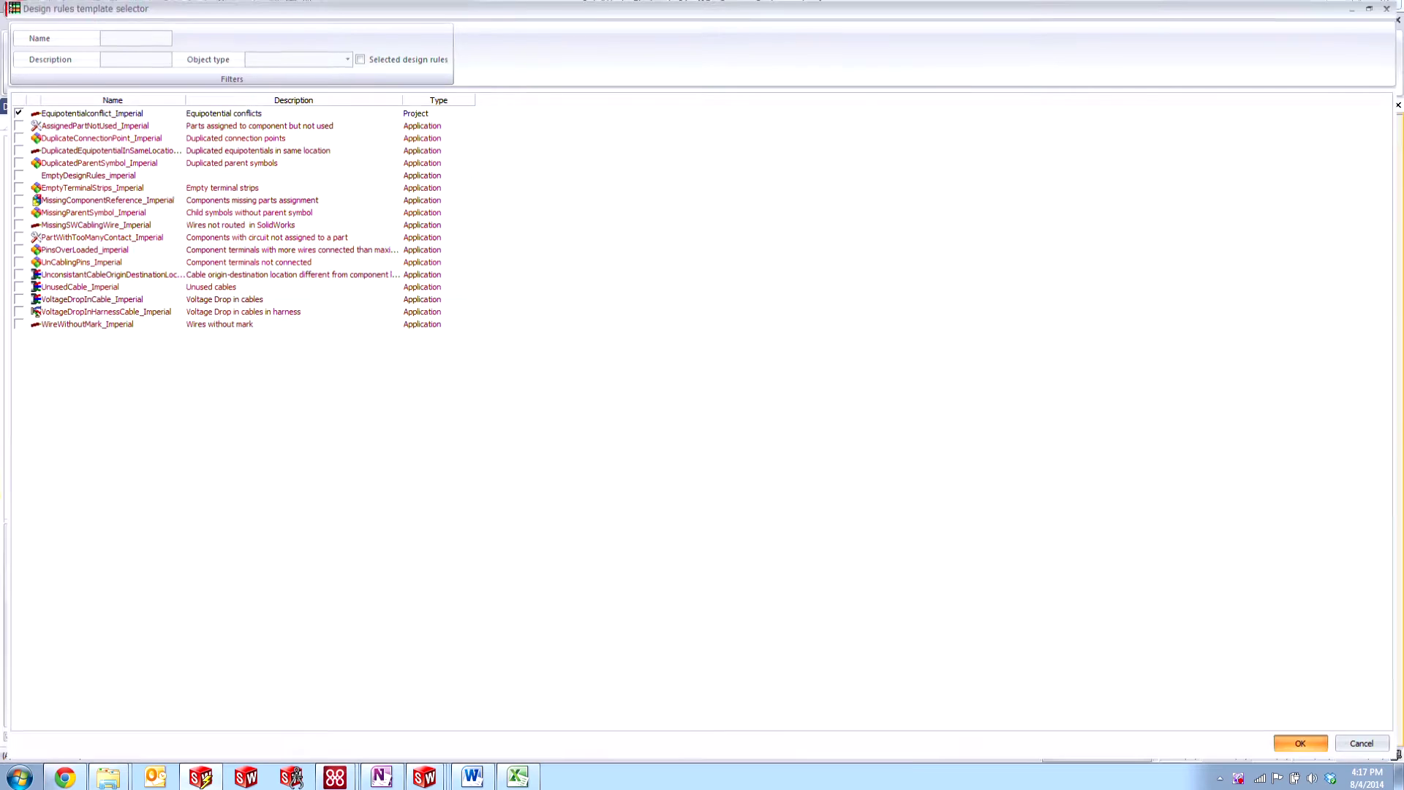
pyautogui.click(1300, 740)
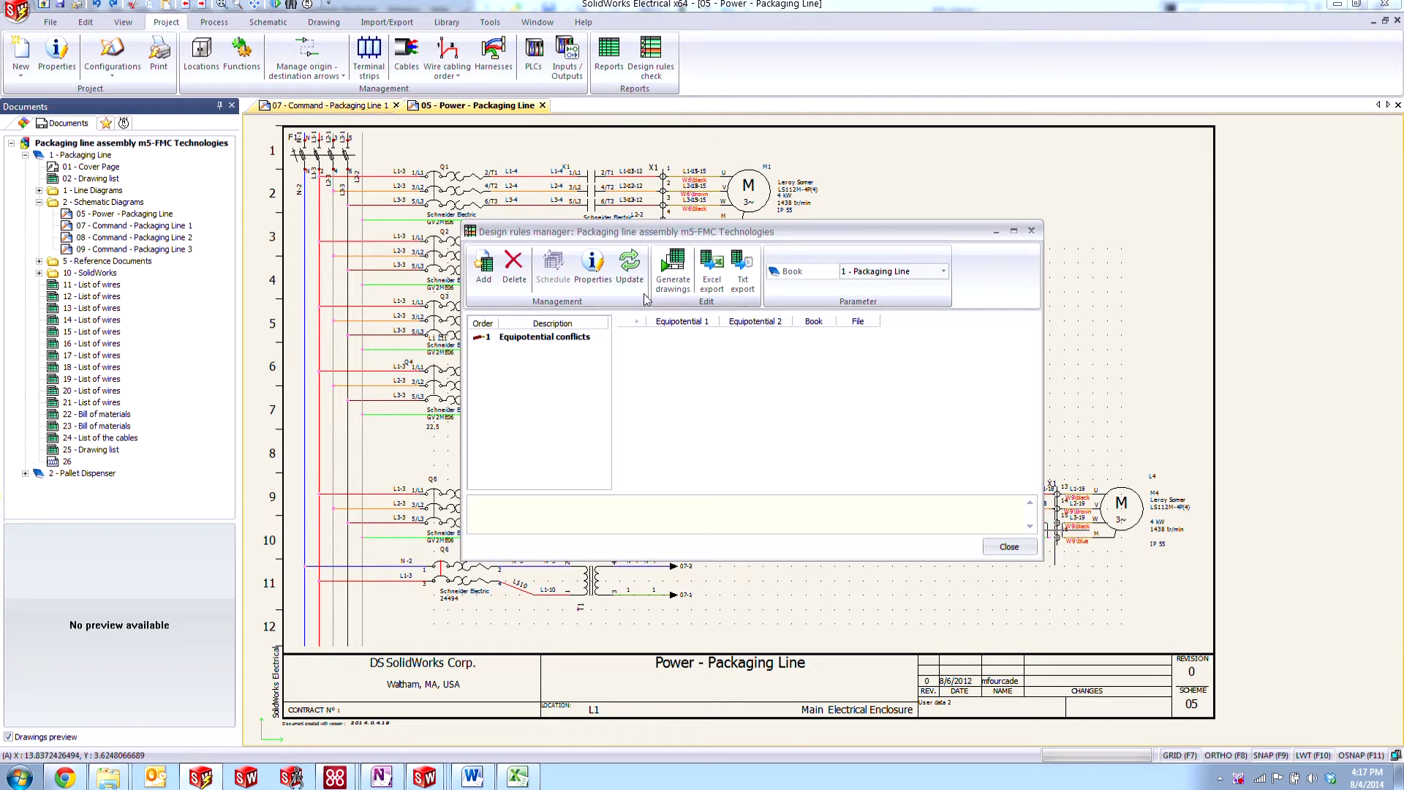
pyautogui.click(537, 339)
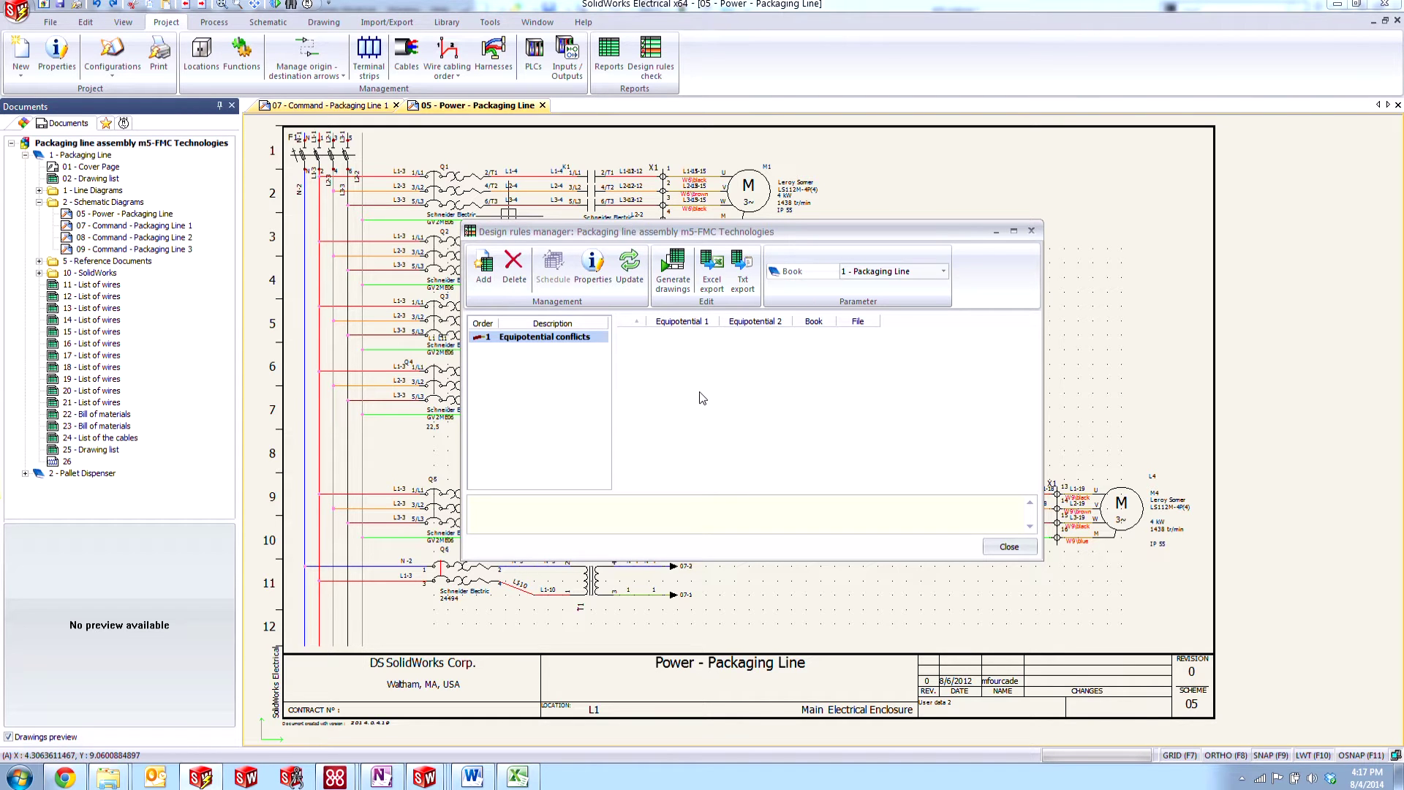
pyautogui.click(1016, 547)
# Step: Draw a single wire from the L1-9 line to the vertical wire feeding contactor K6
pyautogui.scroll(3, 654, 456)
pyautogui.moveTo(654, 457); pyautogui.dragTo(696, 433, button='middle')
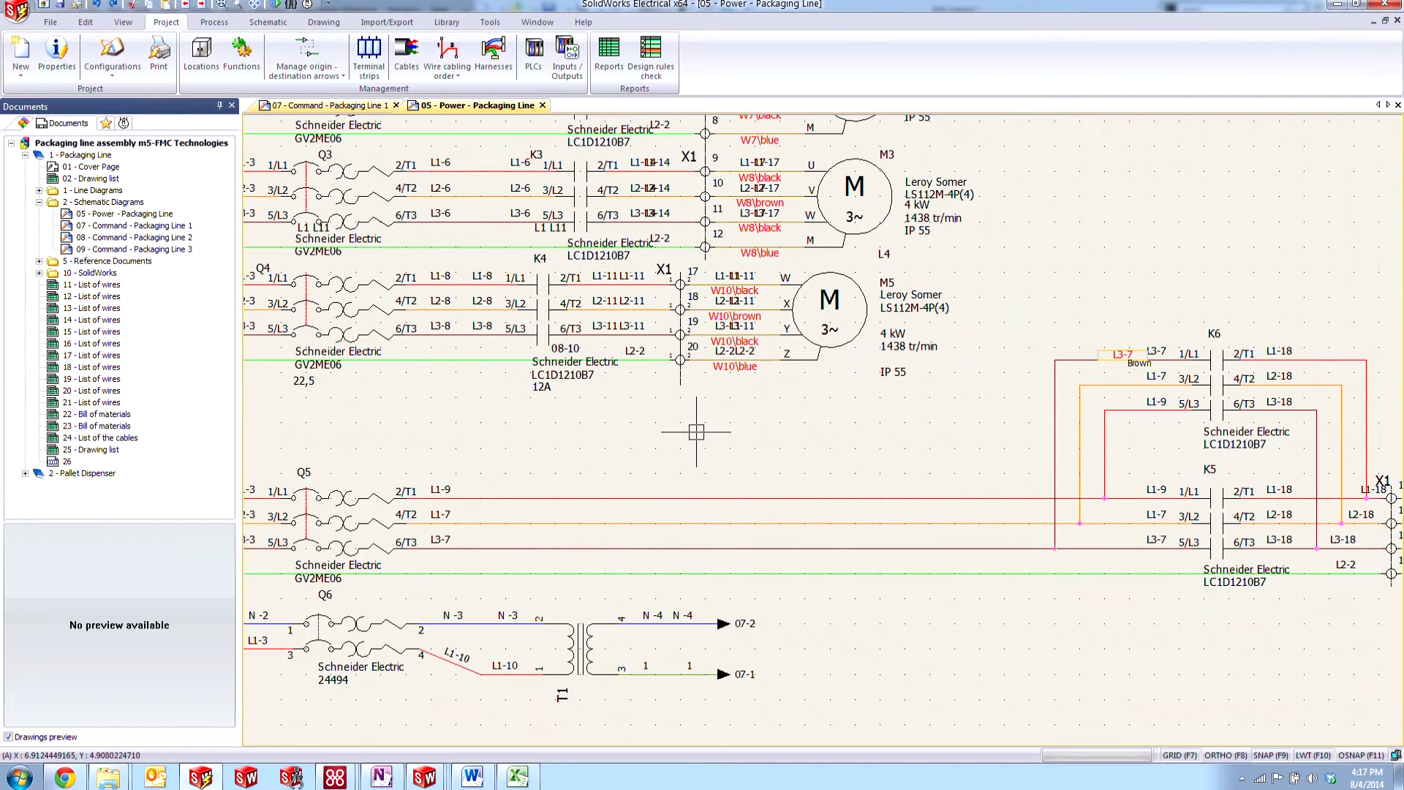
pyautogui.click(267, 22)
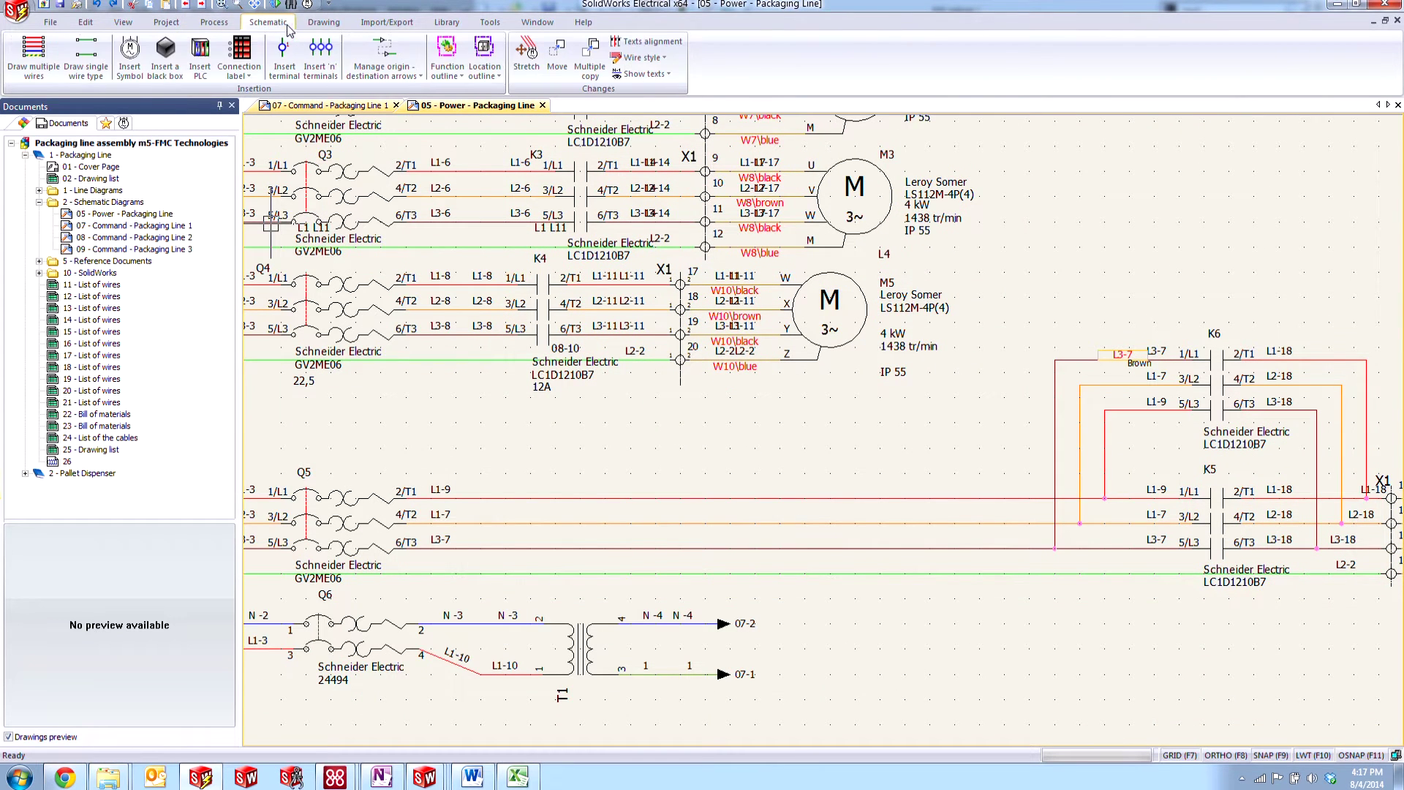
pyautogui.click(86, 59)
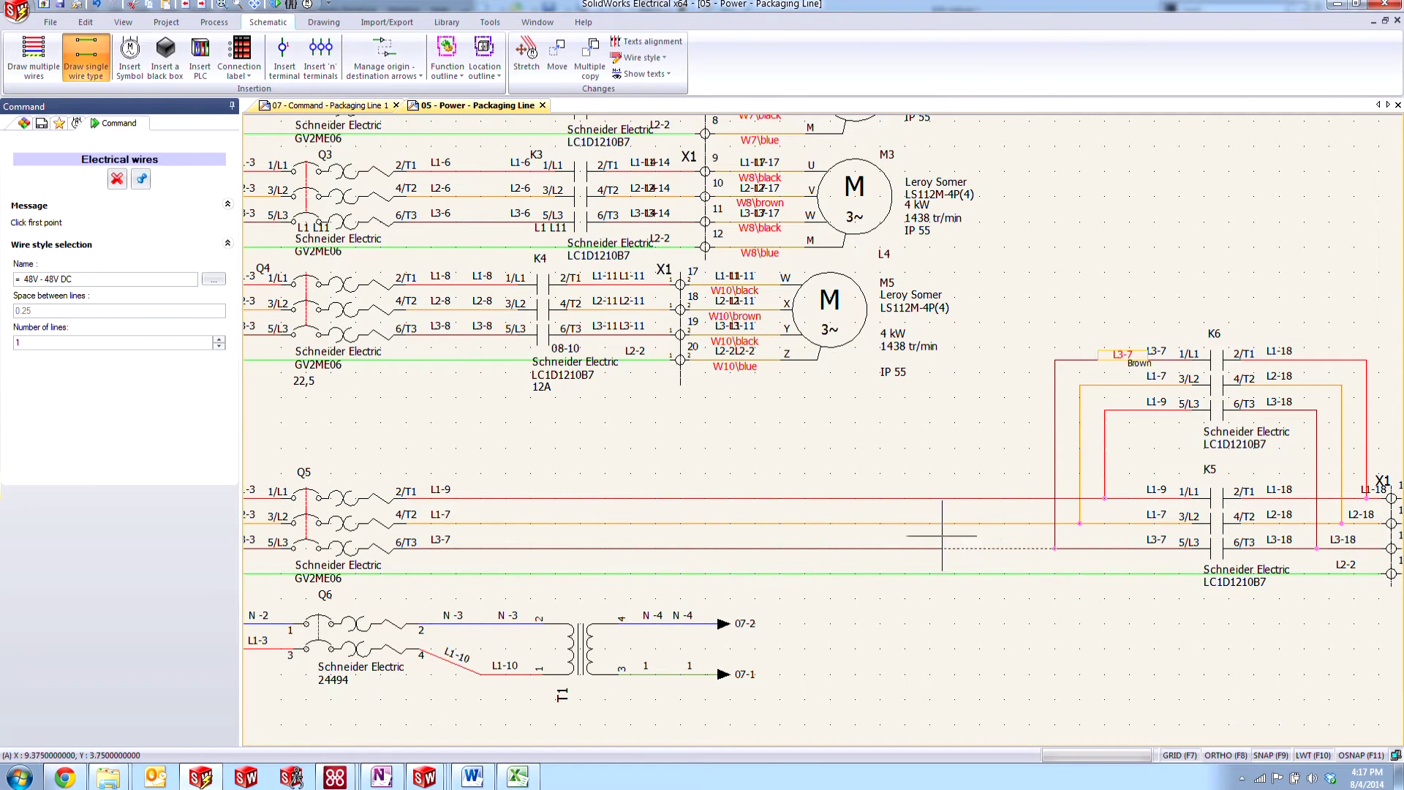
pyautogui.click(942, 497)
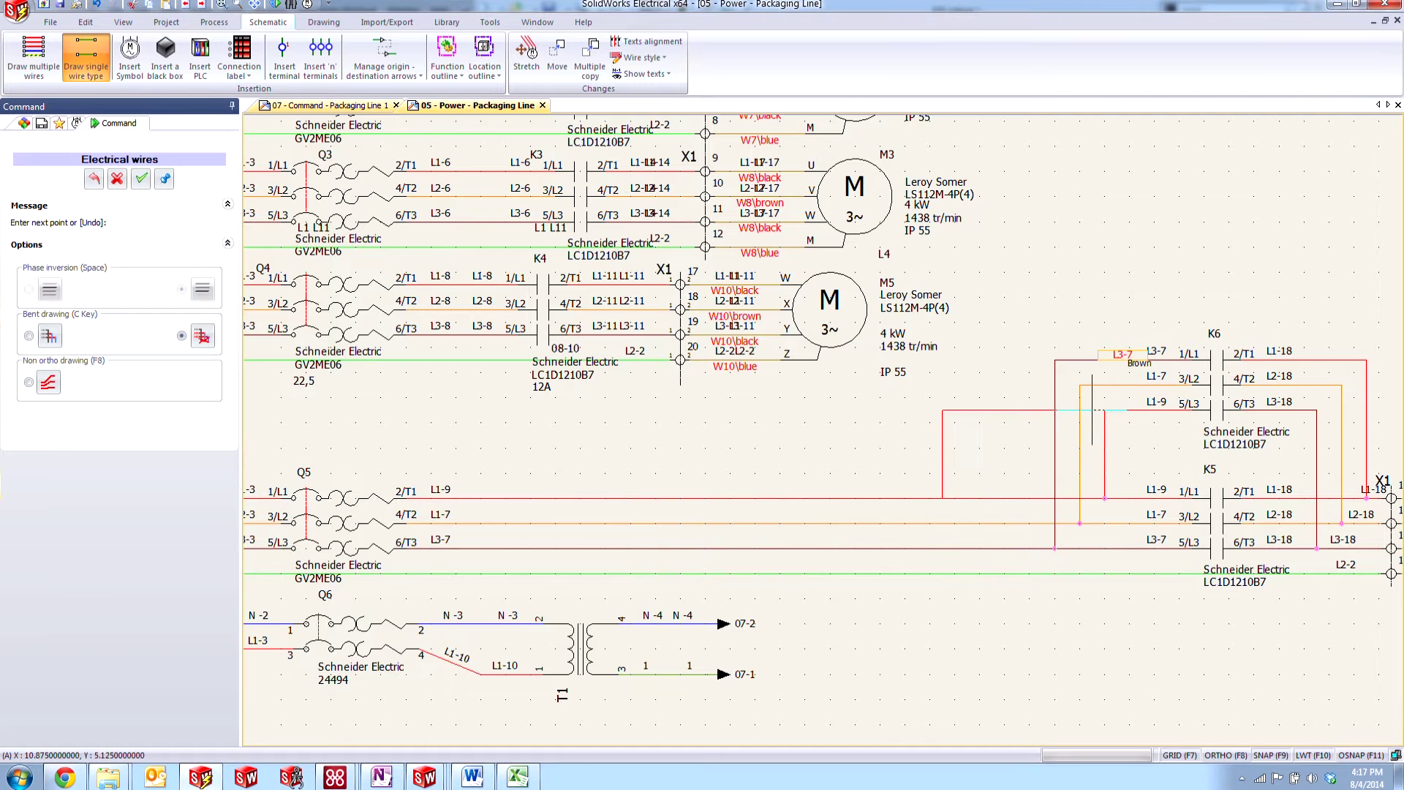
pyautogui.click(1055, 409)
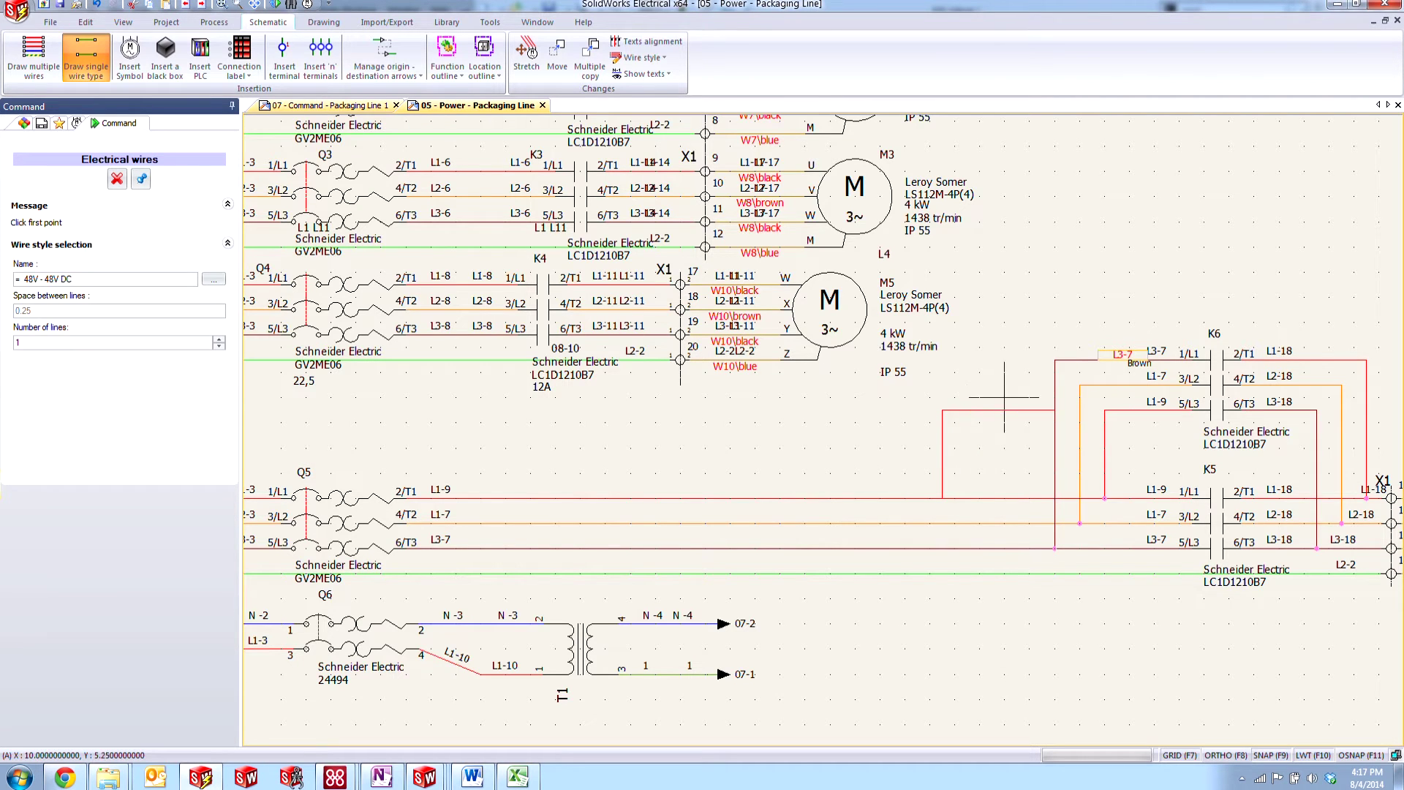
pyautogui.press('Escape')
pyautogui.scroll(3, 979, 448)
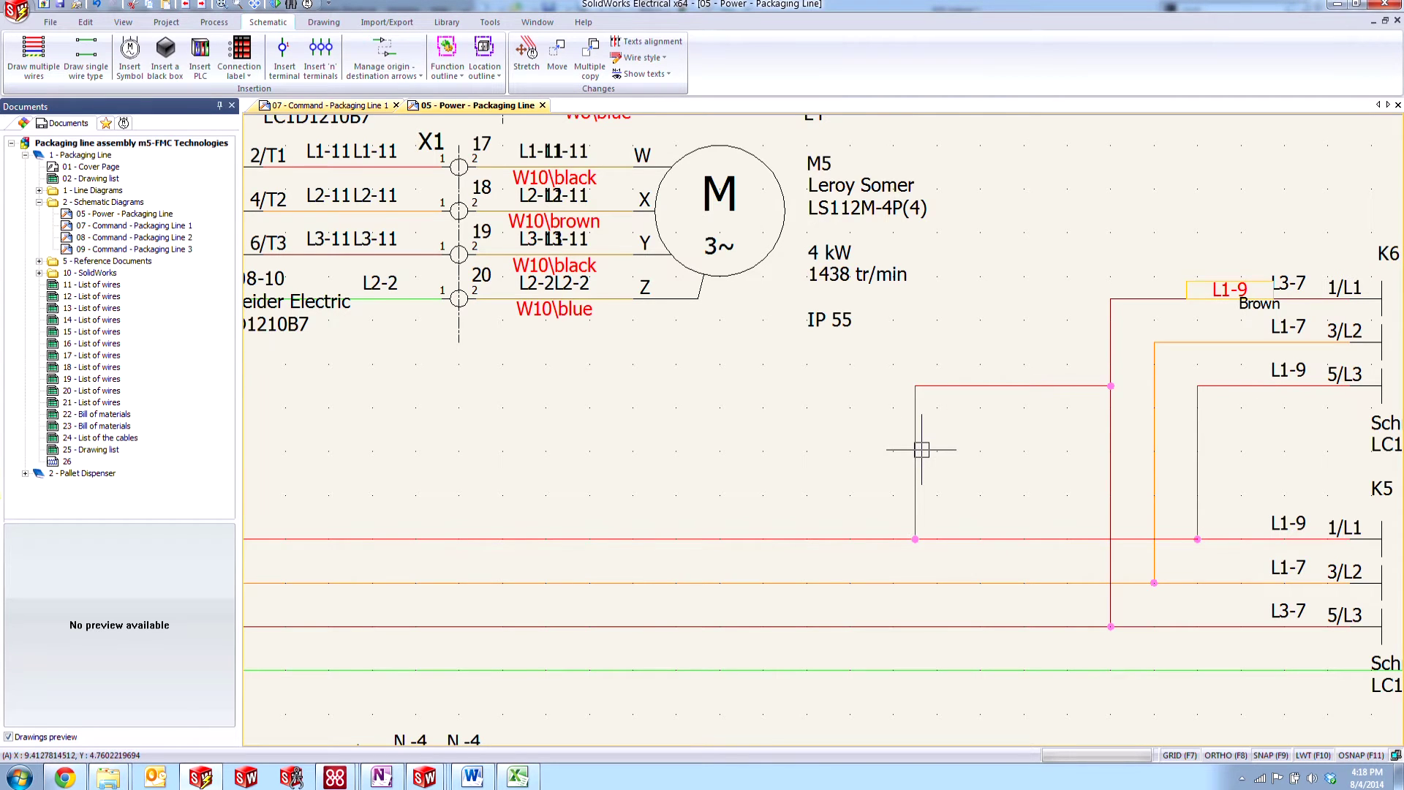
pyautogui.scroll(-5, 921, 450)
pyautogui.scroll(4, 642, 476)
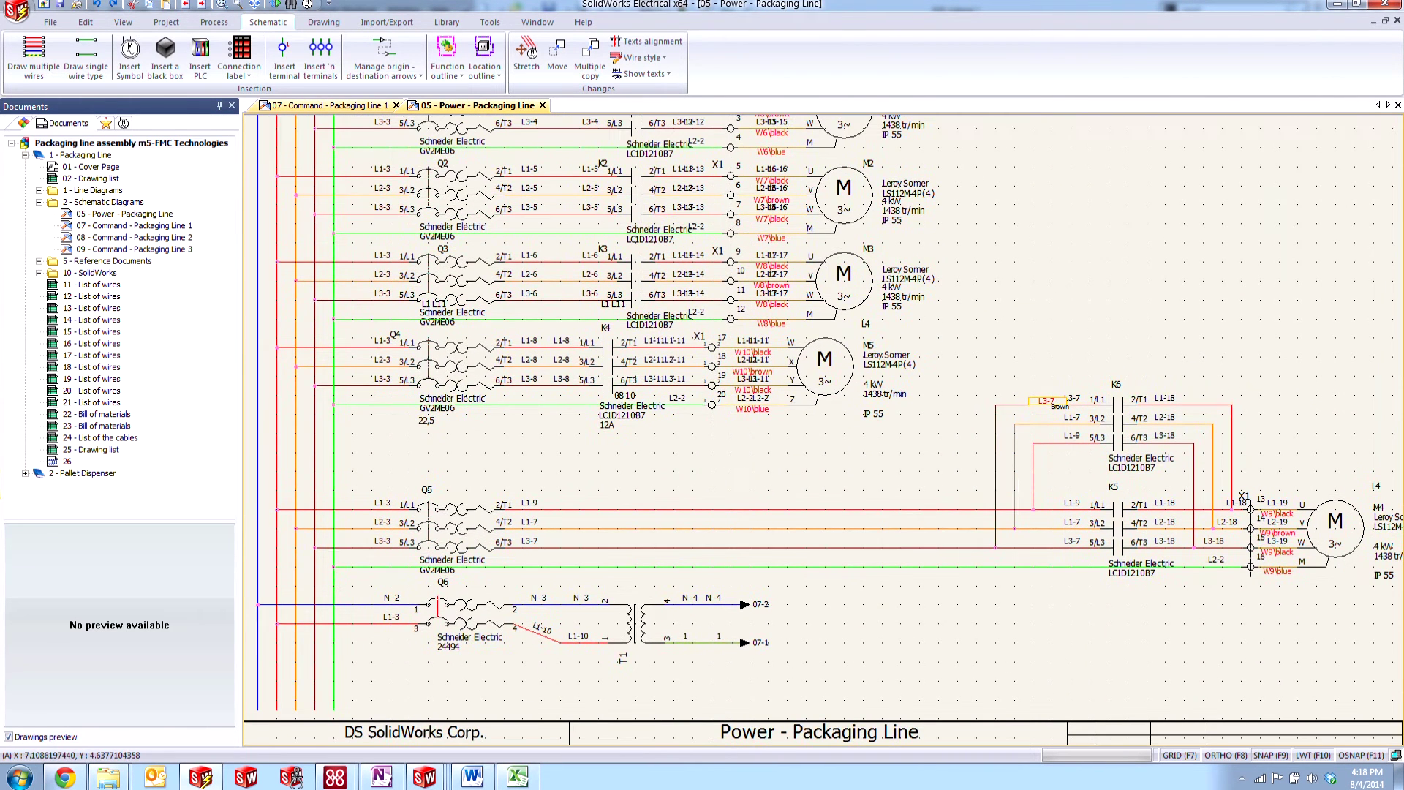
pyautogui.click(174, 25)
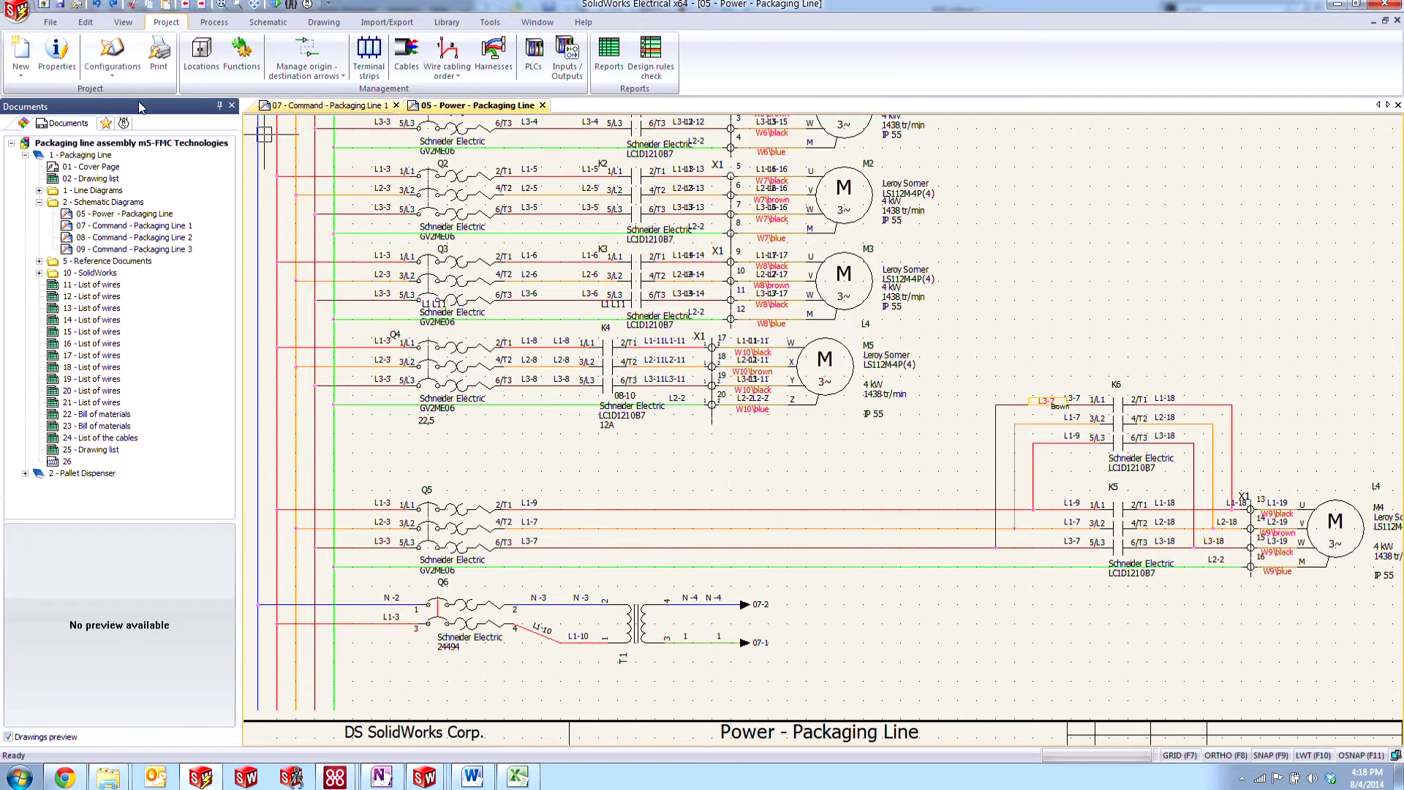
# Step: Tick Display for Equipotential conflicts in the project's Graphic settings and apply
pyautogui.click(111, 62)
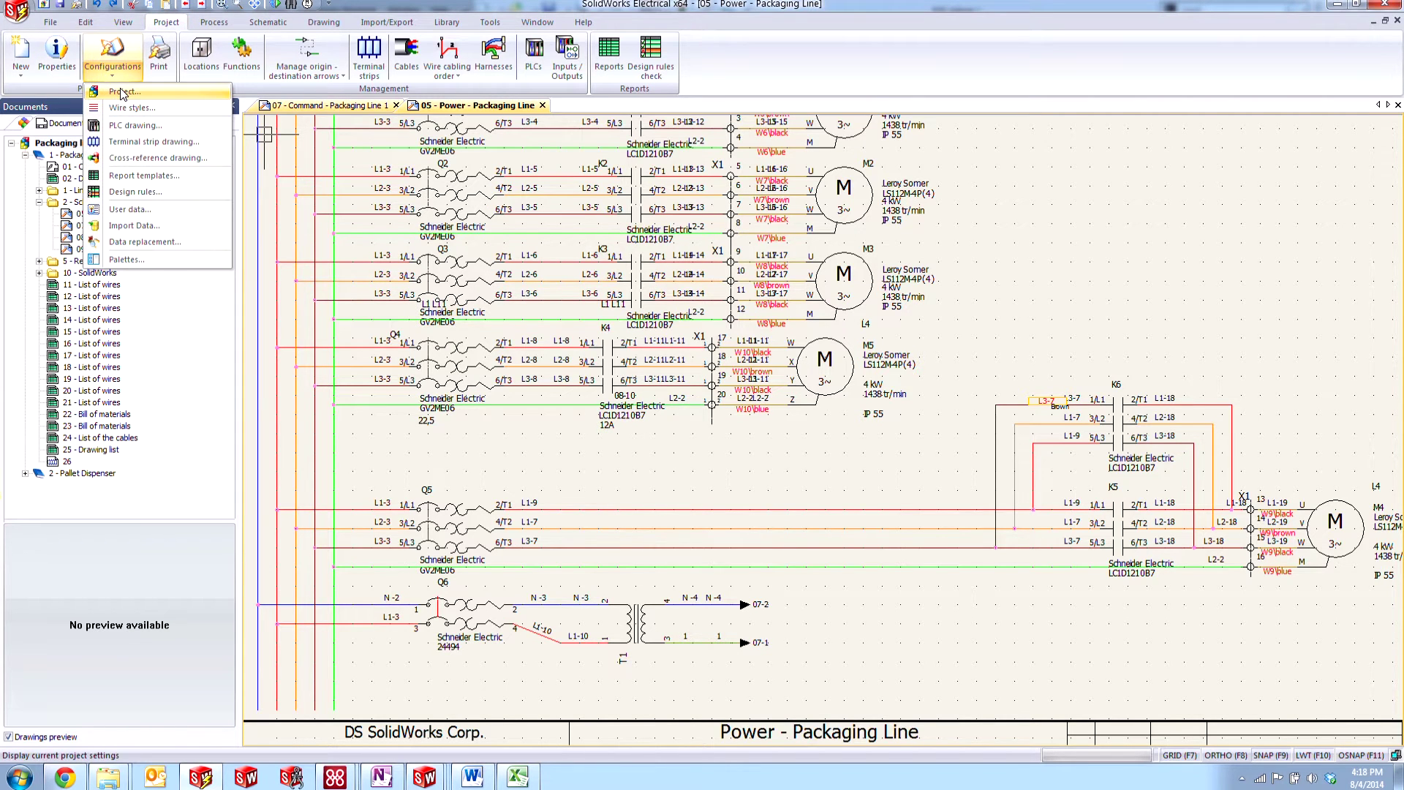
pyautogui.click(123, 92)
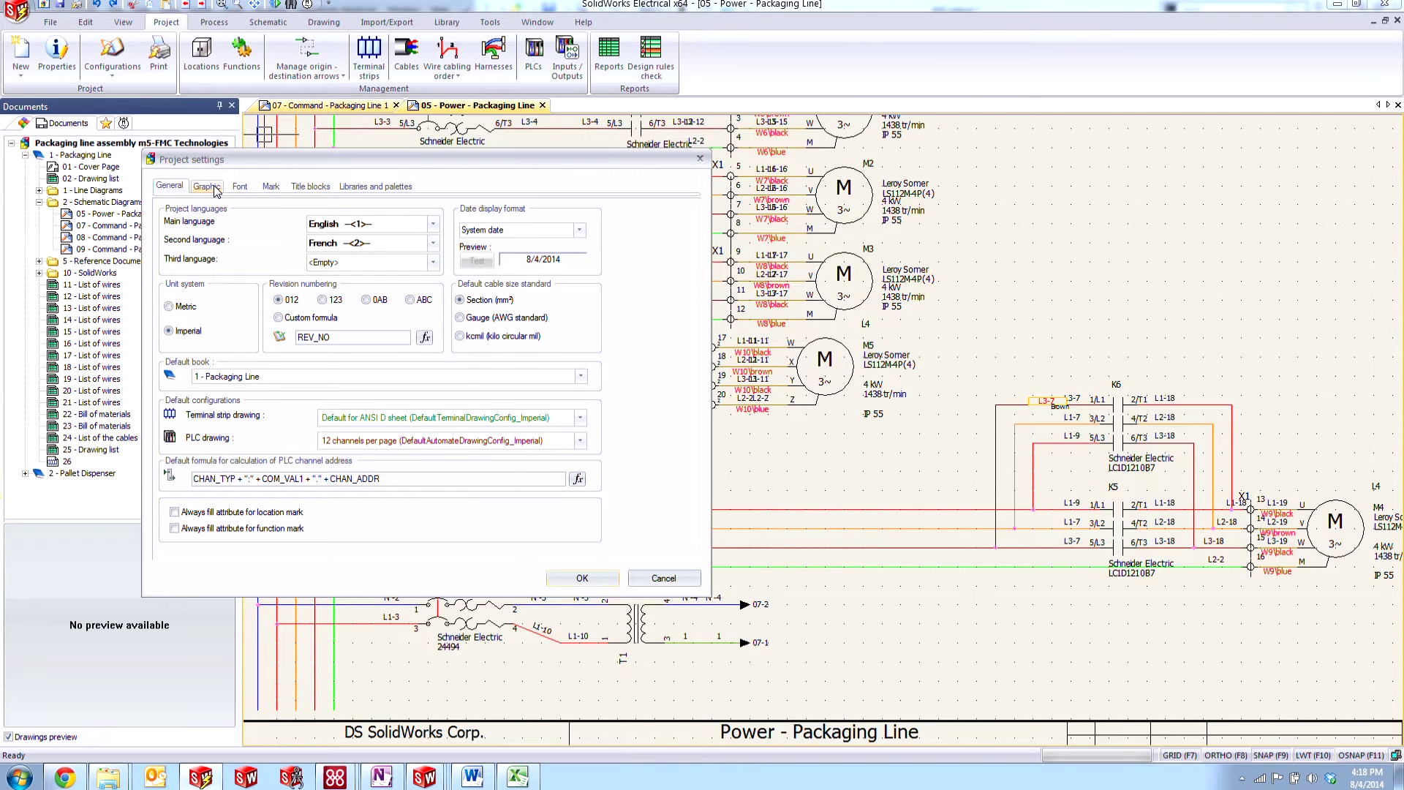
pyautogui.click(207, 187)
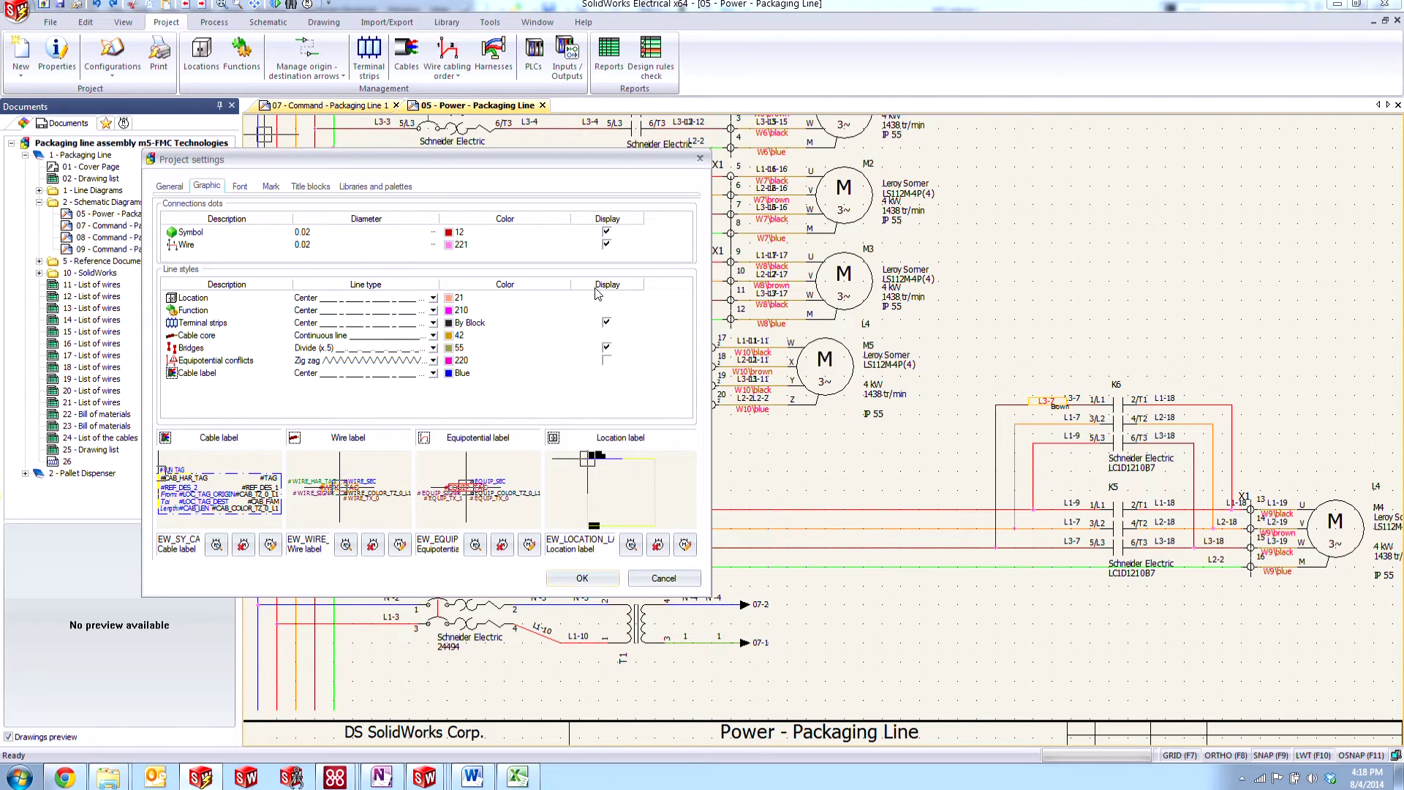
pyautogui.click(606, 361)
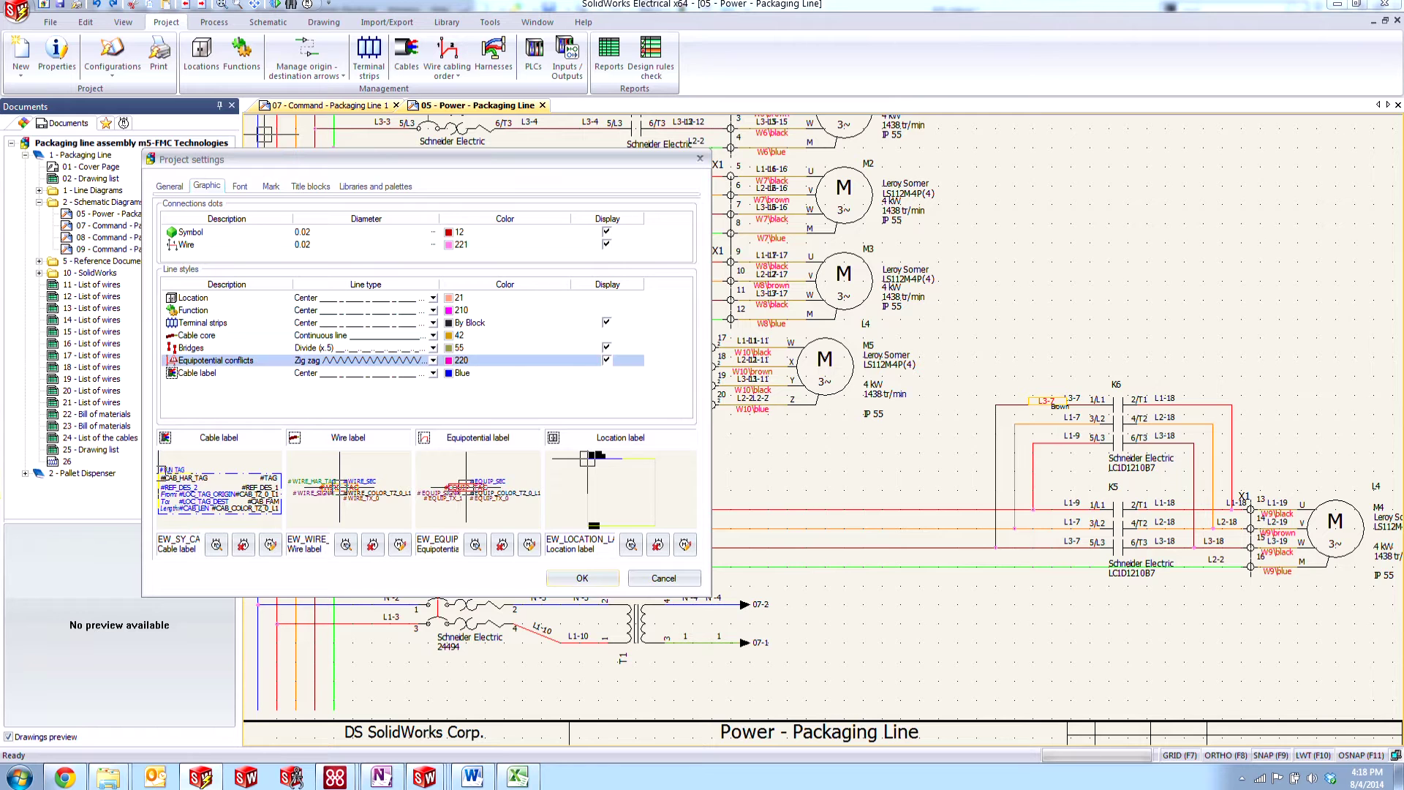
pyautogui.click(582, 578)
pyautogui.moveTo(834, 461); pyautogui.dragTo(660, 457, button='middle')
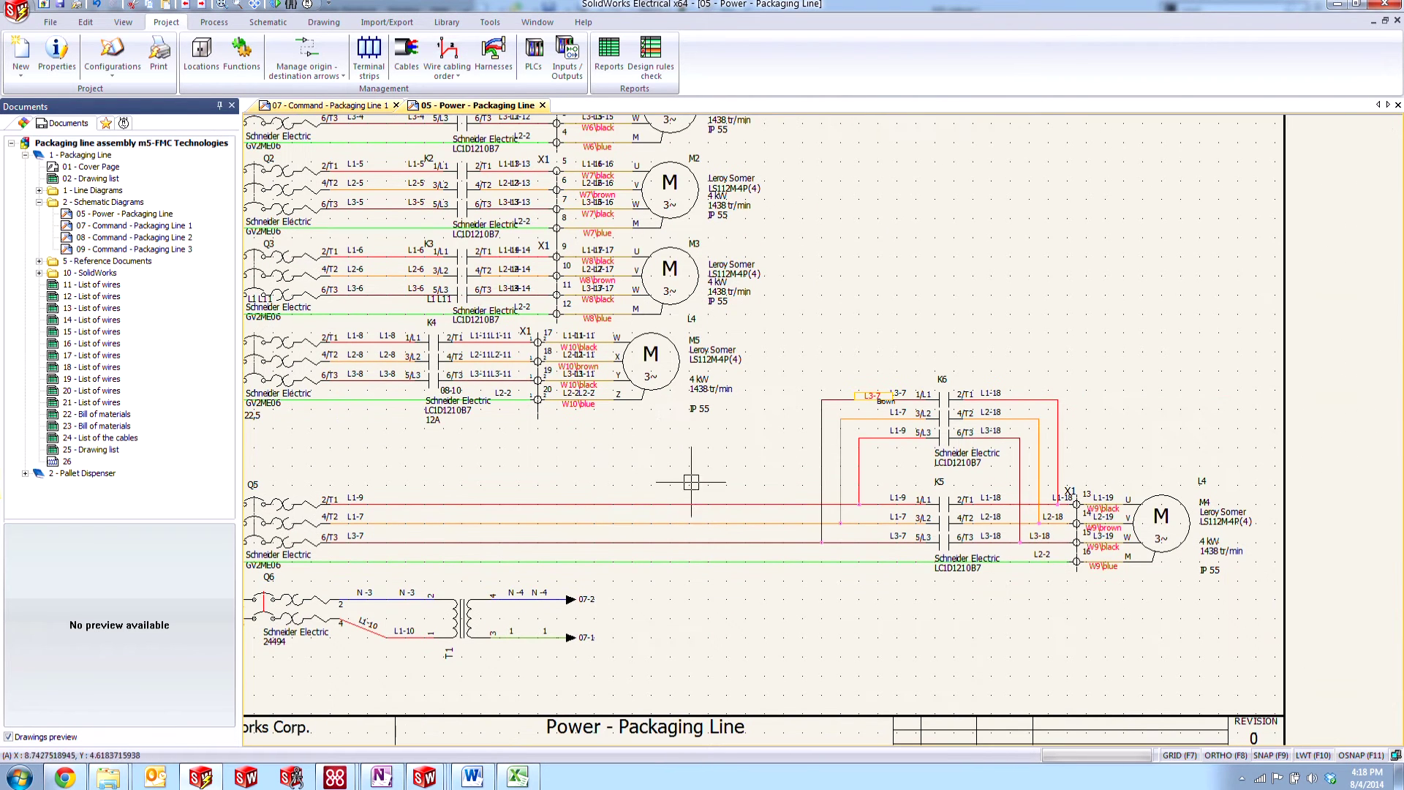
pyautogui.click(268, 22)
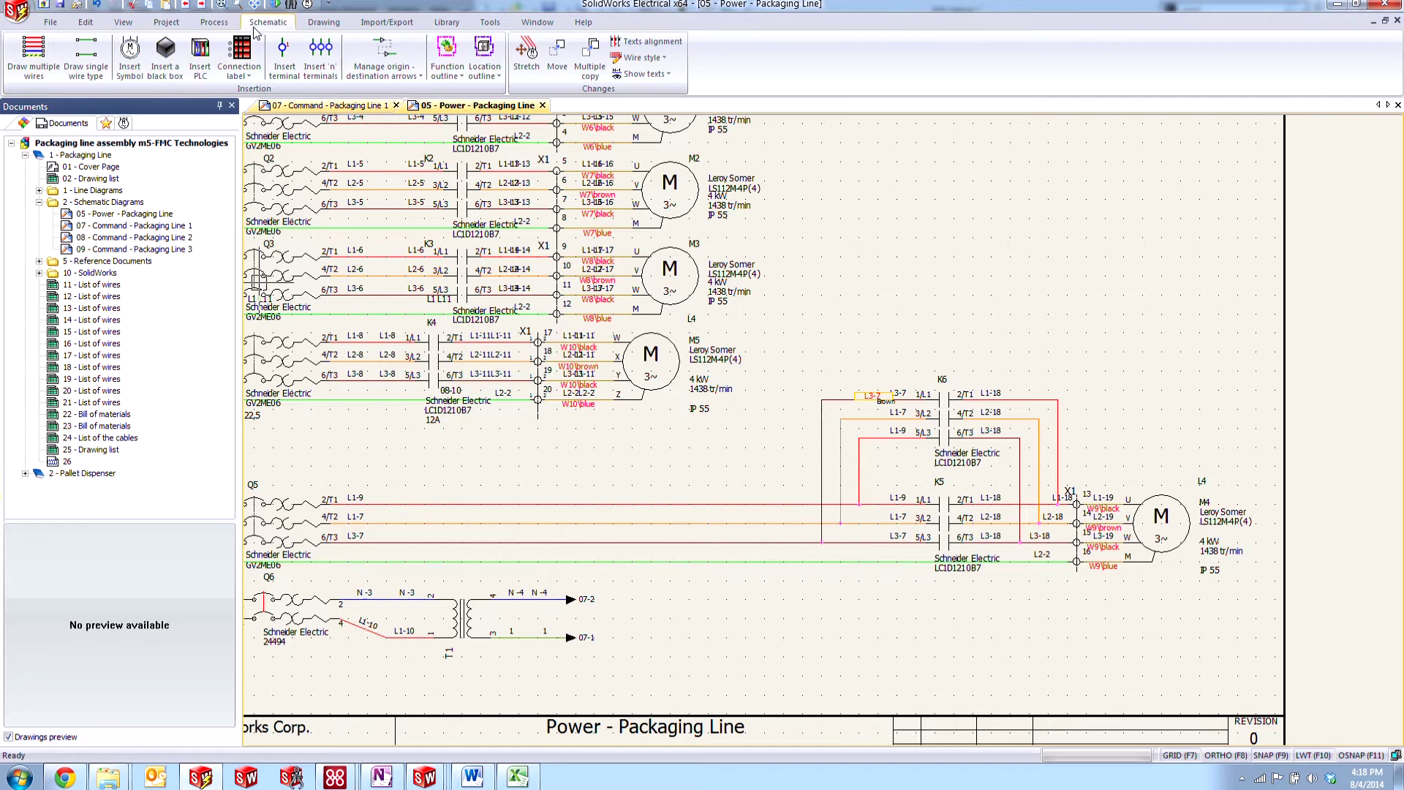
pyautogui.click(85, 58)
pyautogui.click(717, 503)
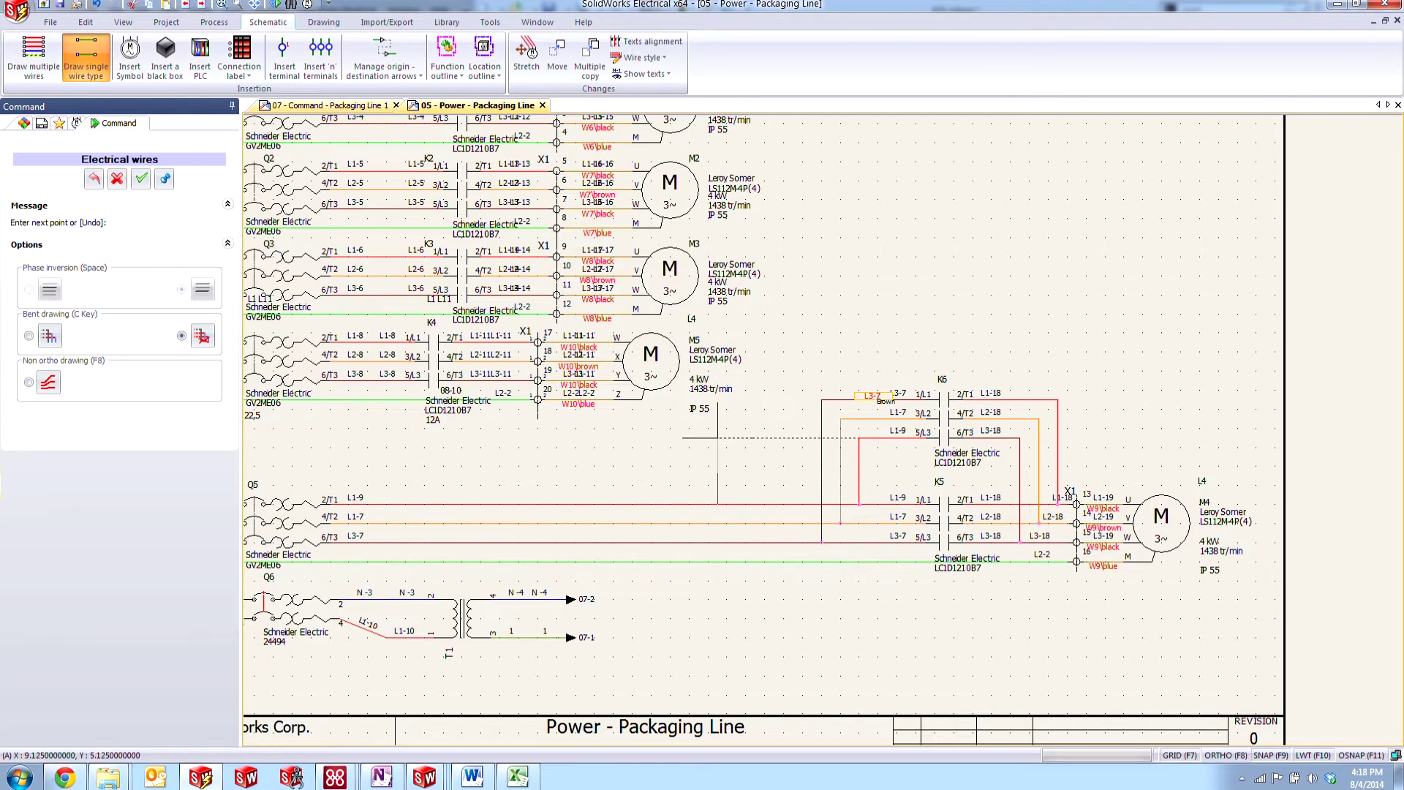
pyautogui.click(821, 437)
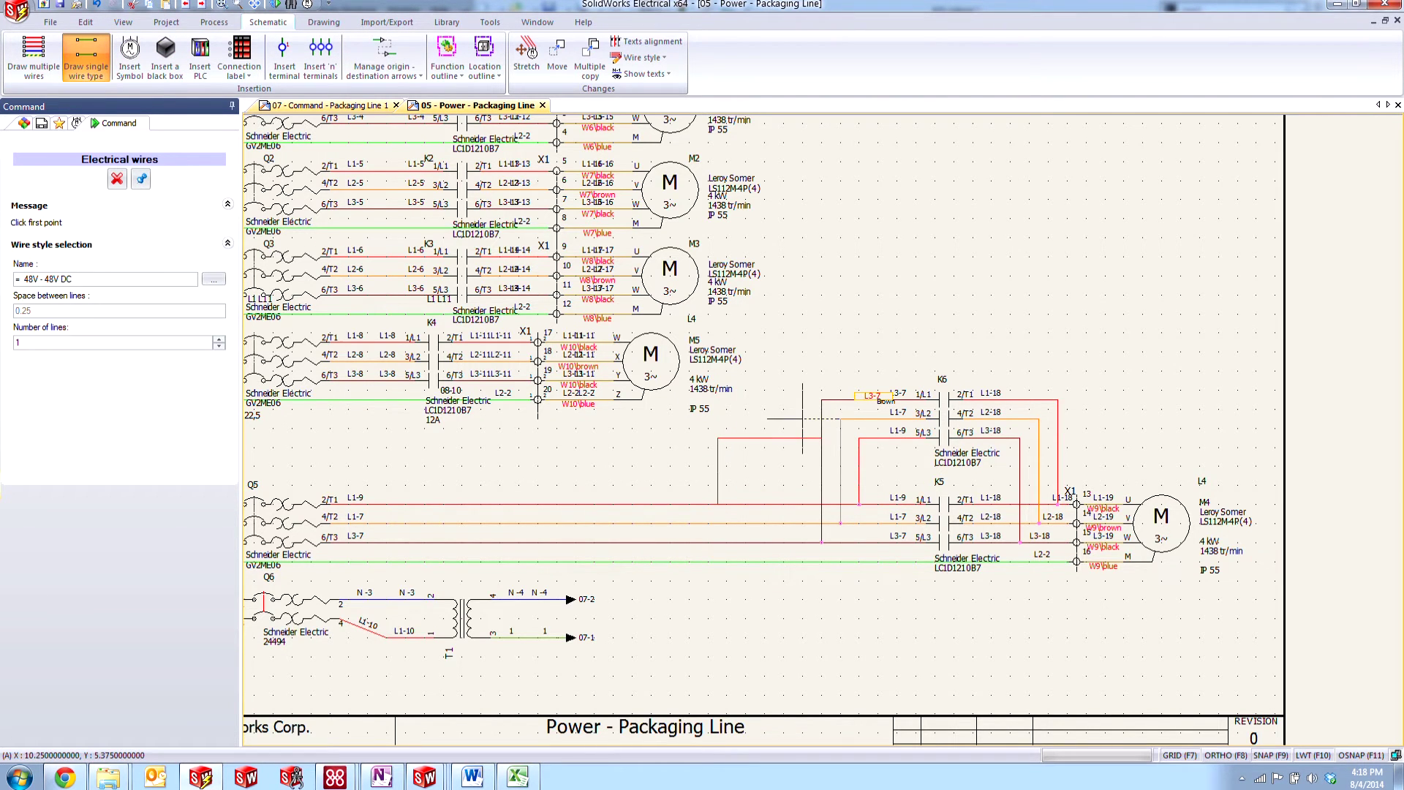
pyautogui.press('Escape')
pyautogui.scroll(3, 815, 441)
pyautogui.scroll(5, 845, 351)
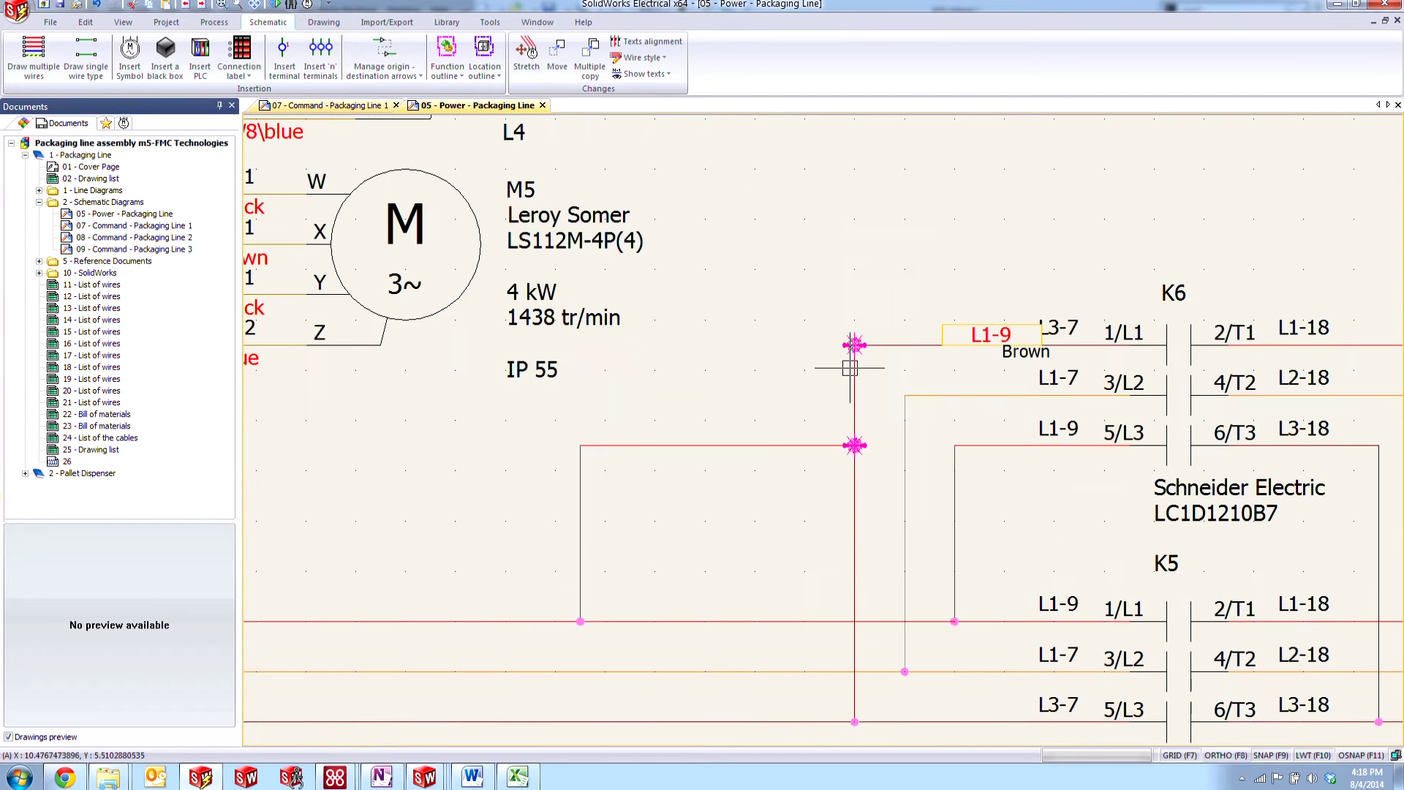
pyautogui.scroll(2, 731, 439)
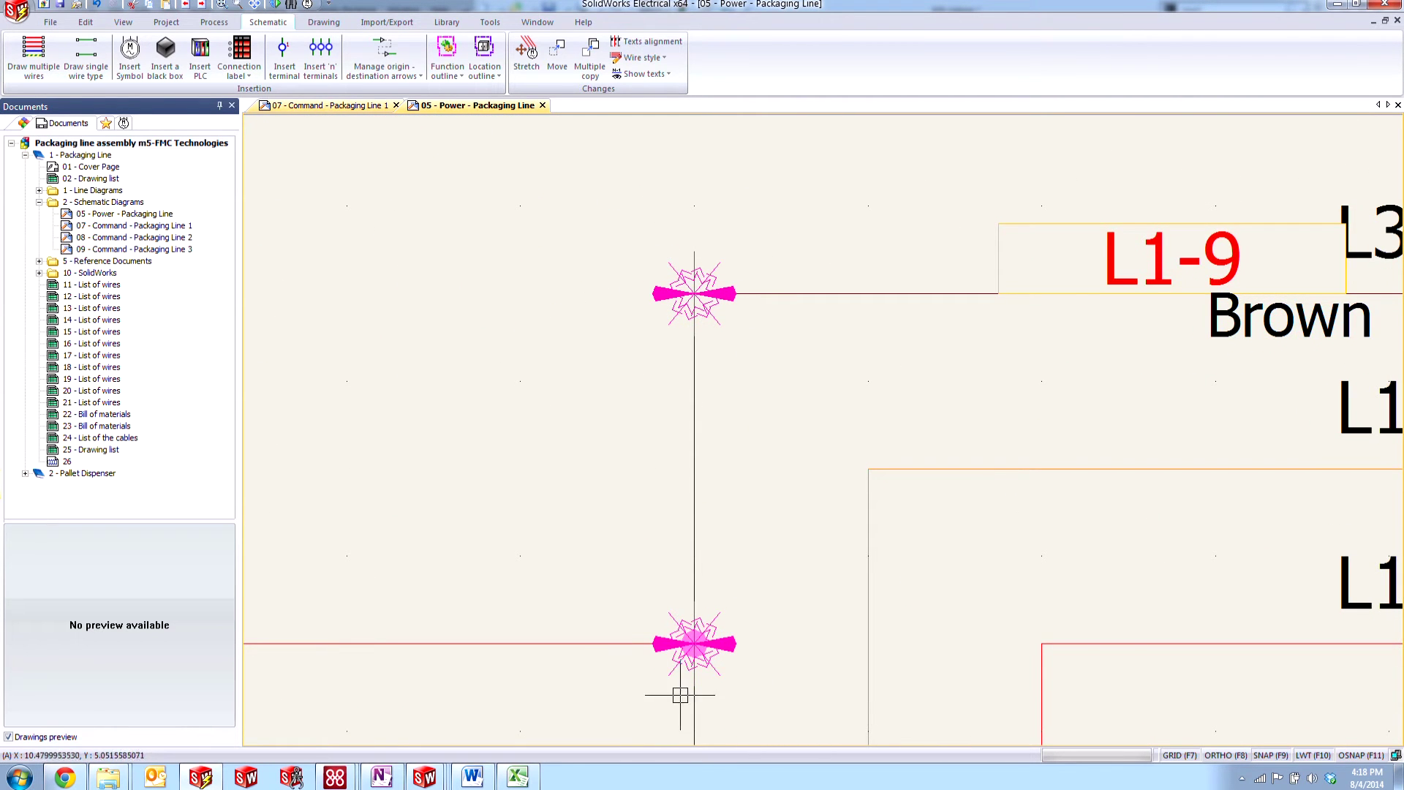
pyautogui.moveTo(587, 536); pyautogui.dragTo(683, 432, button='middle')
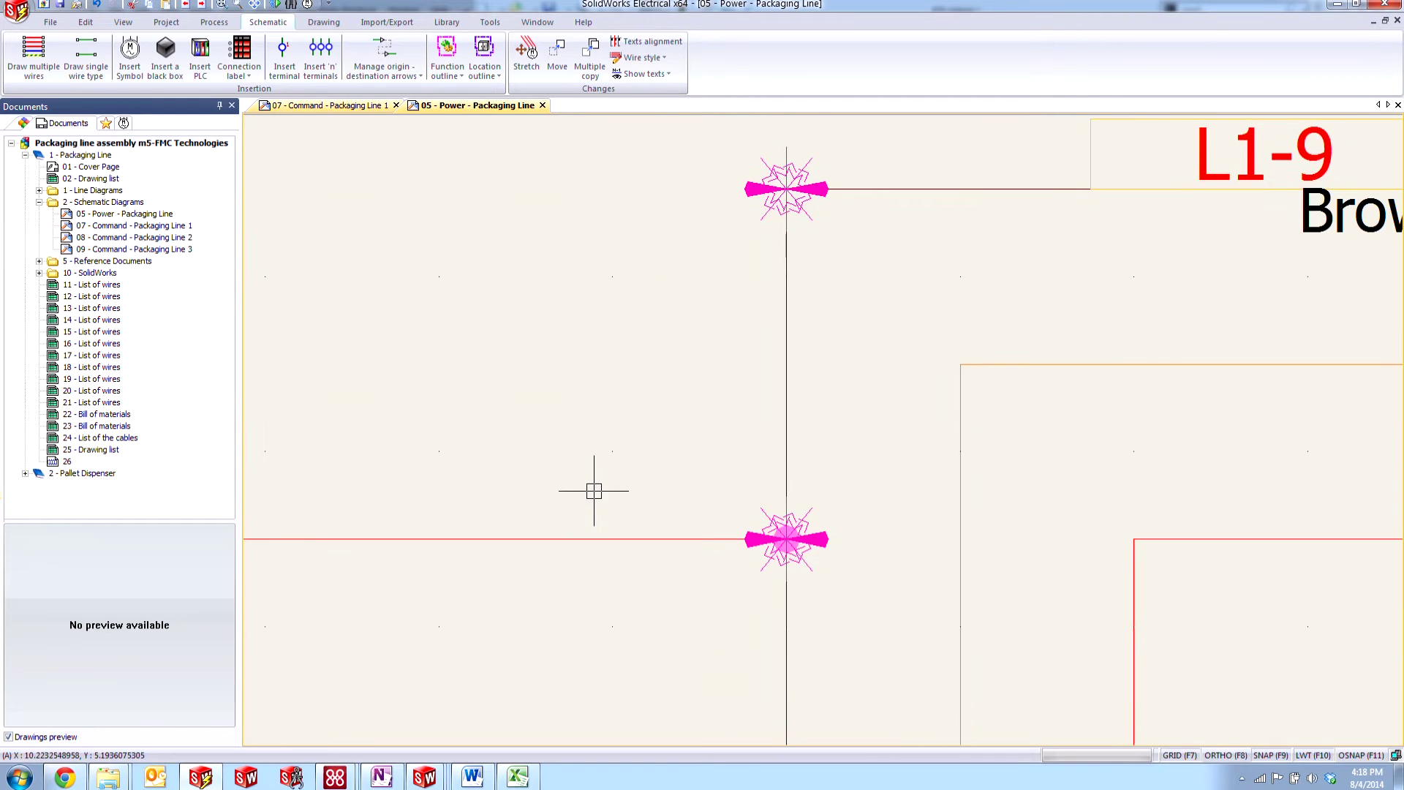
pyautogui.moveTo(589, 485); pyautogui.dragTo(743, 463, button='middle')
pyautogui.scroll(-2, 743, 463)
pyautogui.moveTo(478, 479); pyautogui.dragTo(690, 457, button='middle')
pyautogui.scroll(-1, 689, 458)
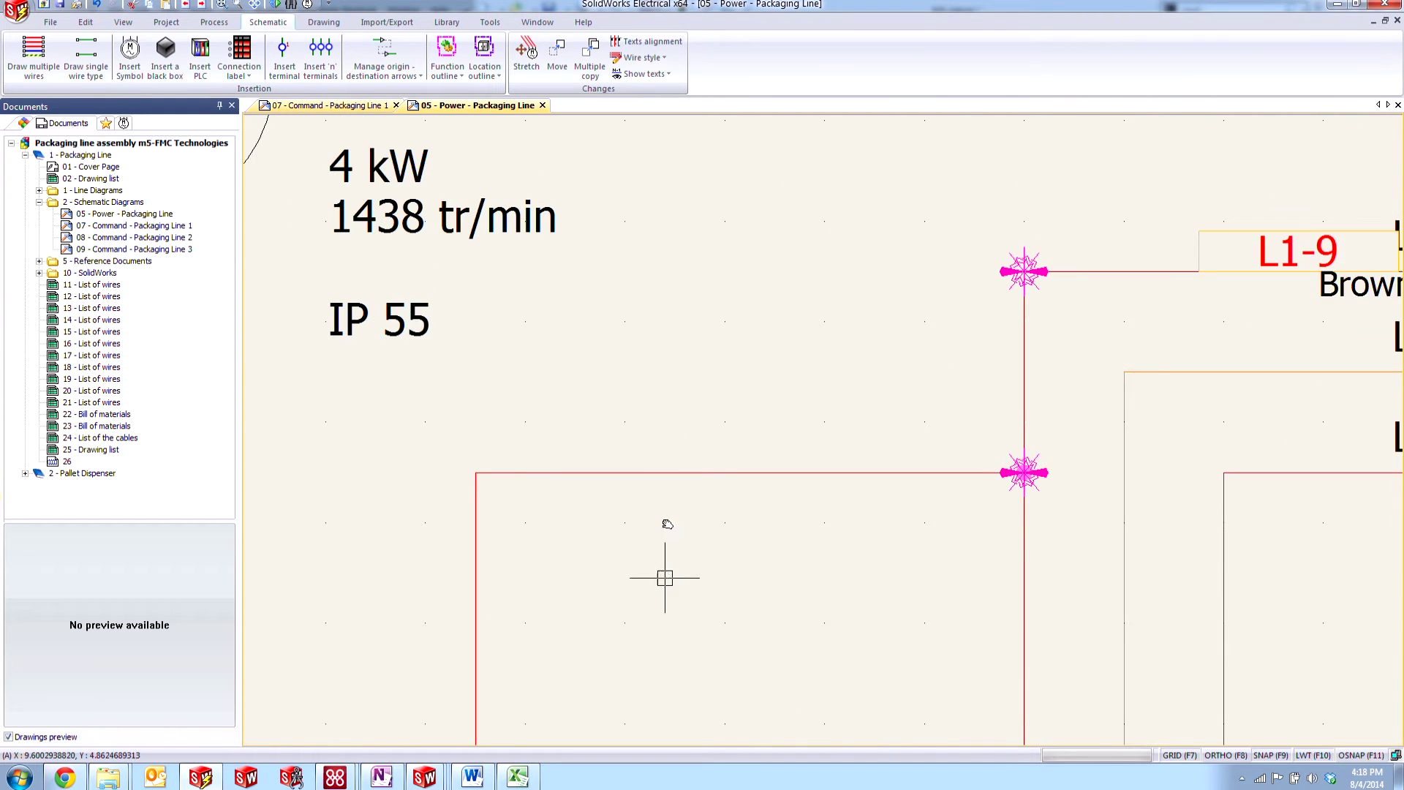
pyautogui.moveTo(665, 577); pyautogui.dragTo(661, 497, button='middle')
pyautogui.moveTo(679, 555); pyautogui.dragTo(655, 512, button='middle')
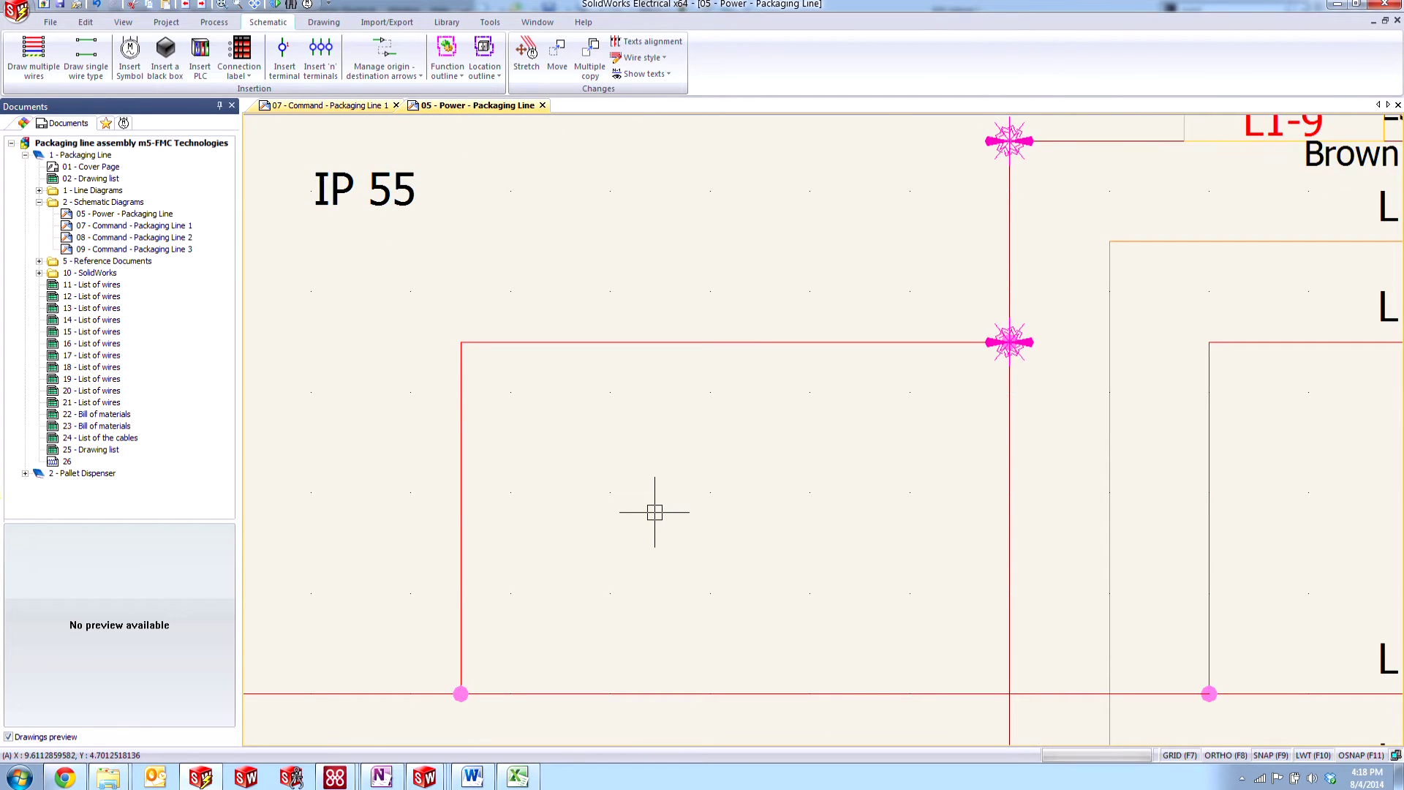
pyautogui.scroll(-1, 654, 512)
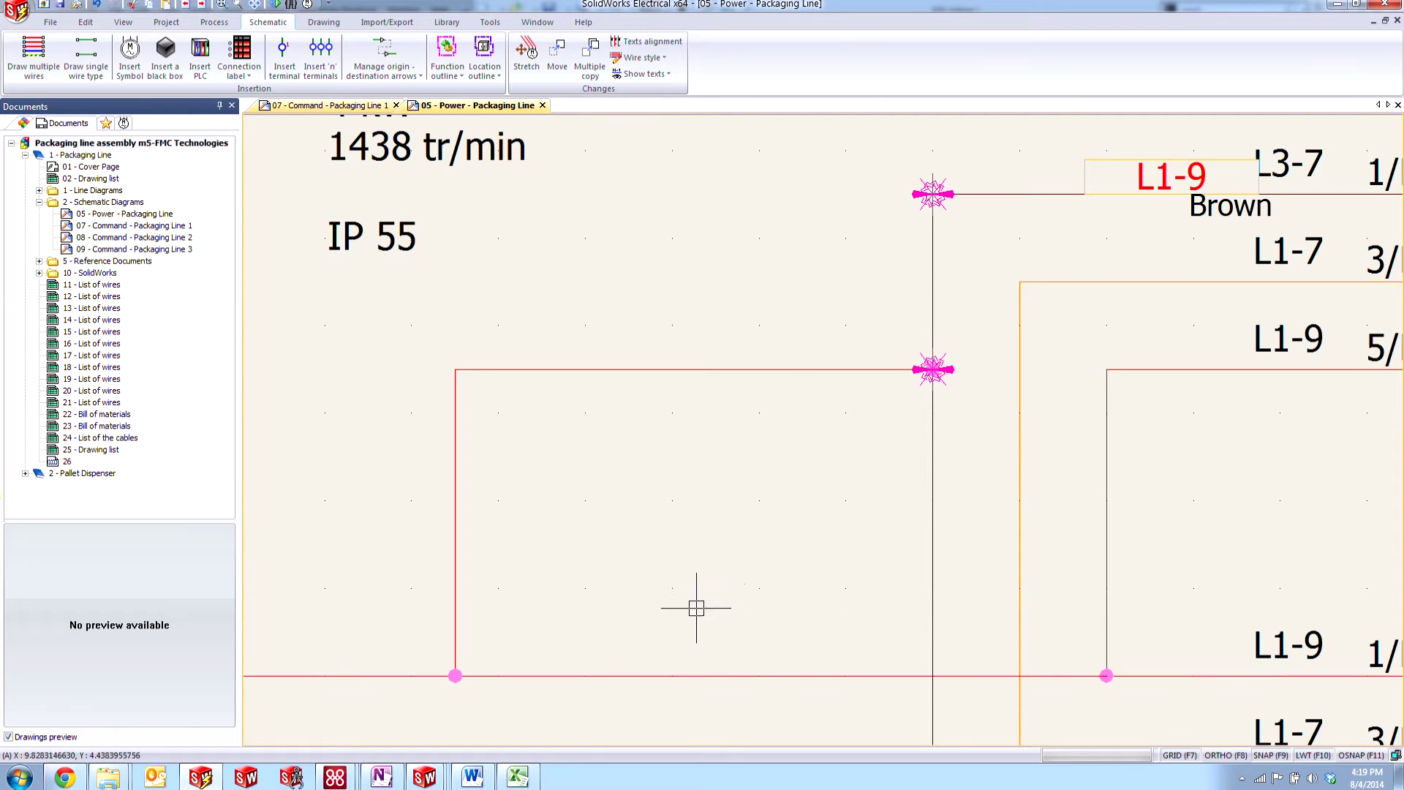
pyautogui.scroll(-1, 684, 579)
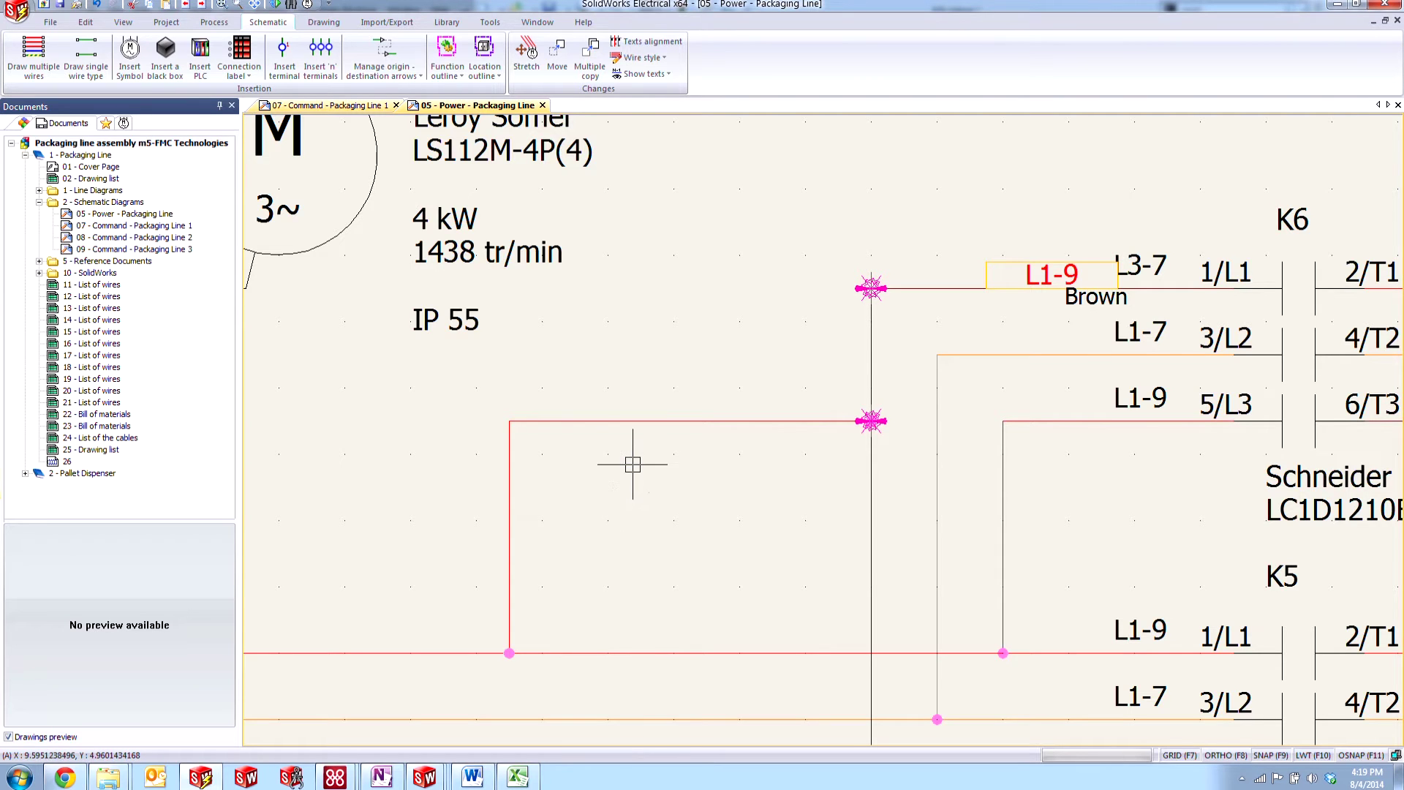
pyautogui.scroll(-1, 729, 461)
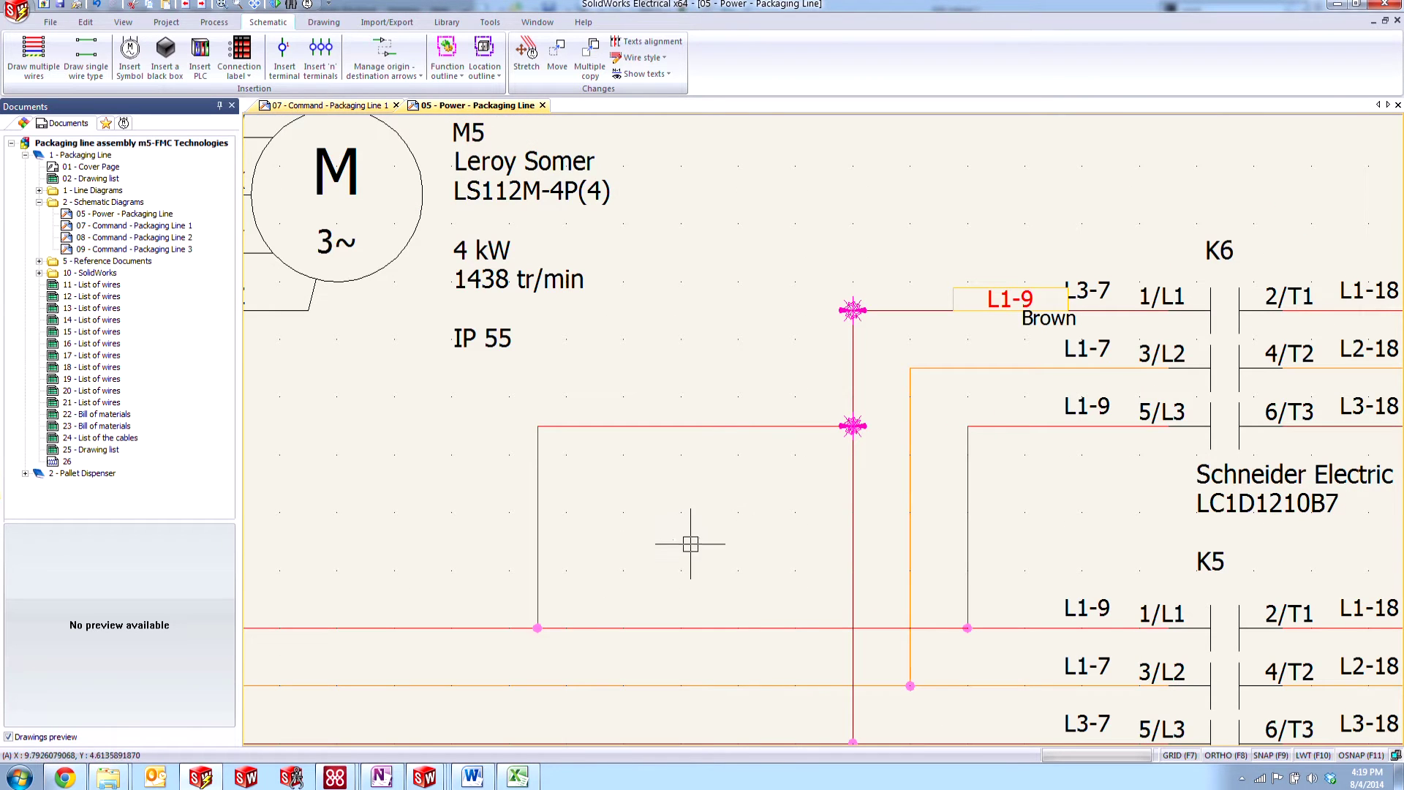
pyautogui.click(783, 424)
# Step: Draw a jumper wire from the N -2 line up over Q6 and down onto the N -3 wire
pyautogui.scroll(-5, 640, 507)
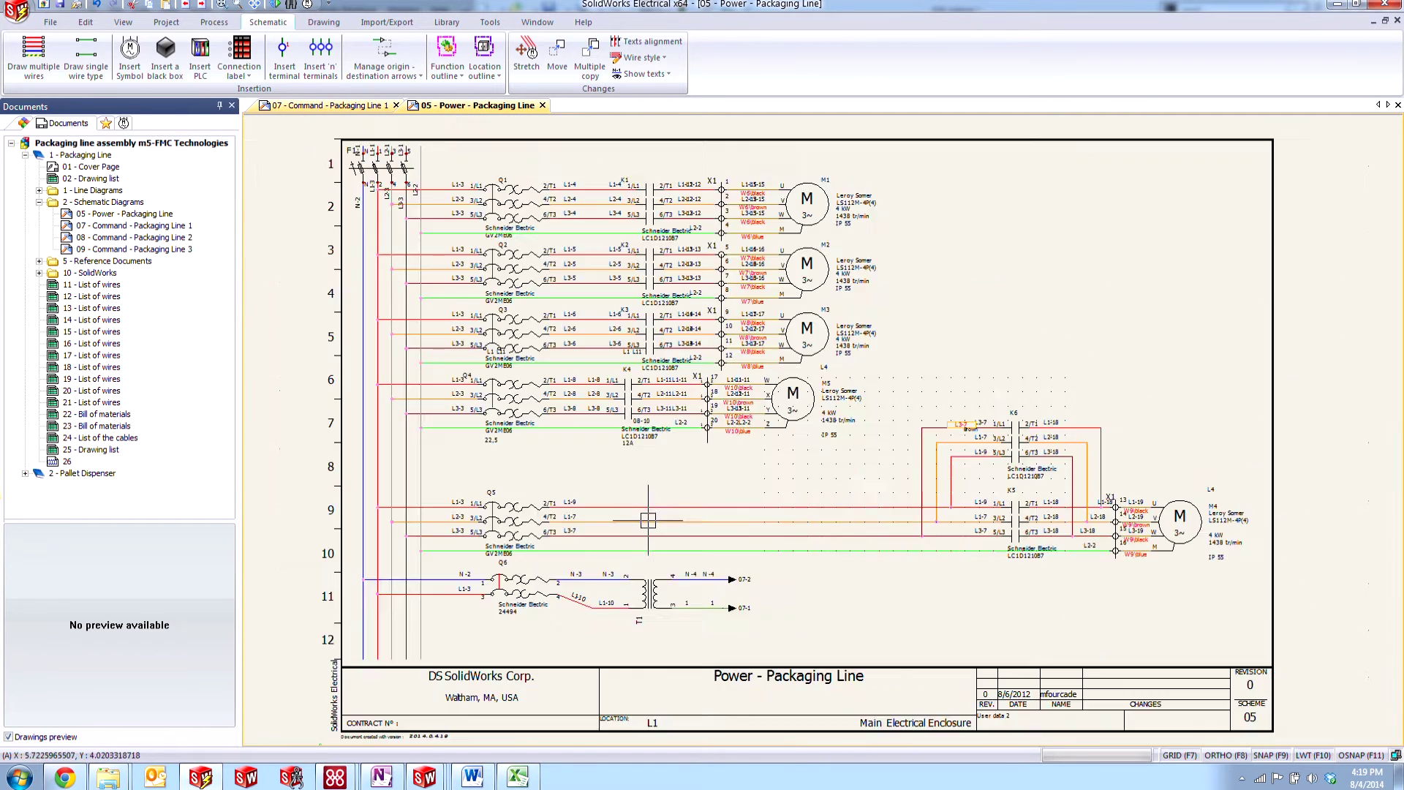
pyautogui.scroll(3, 573, 567)
pyautogui.scroll(2, 573, 567)
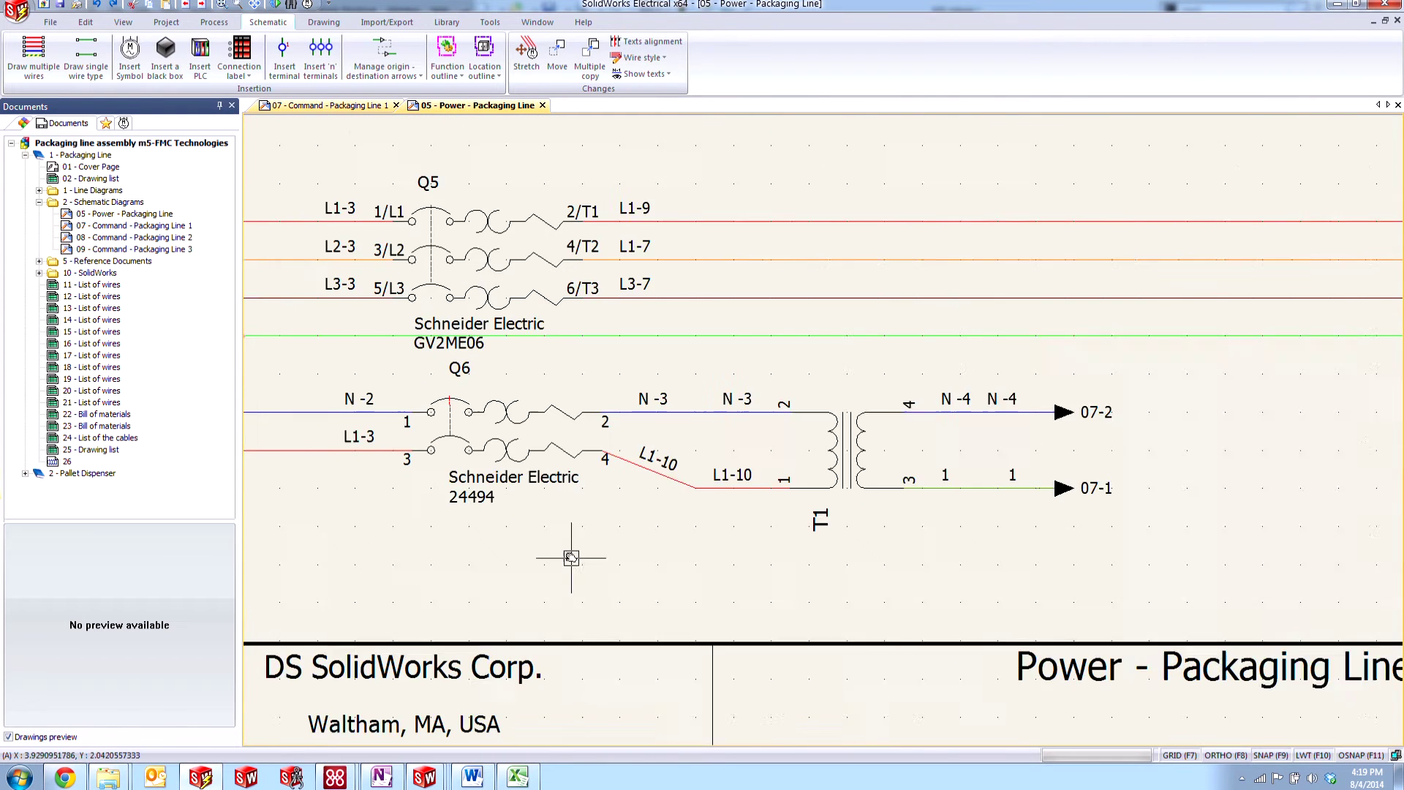
pyautogui.scroll(1, 380, 348)
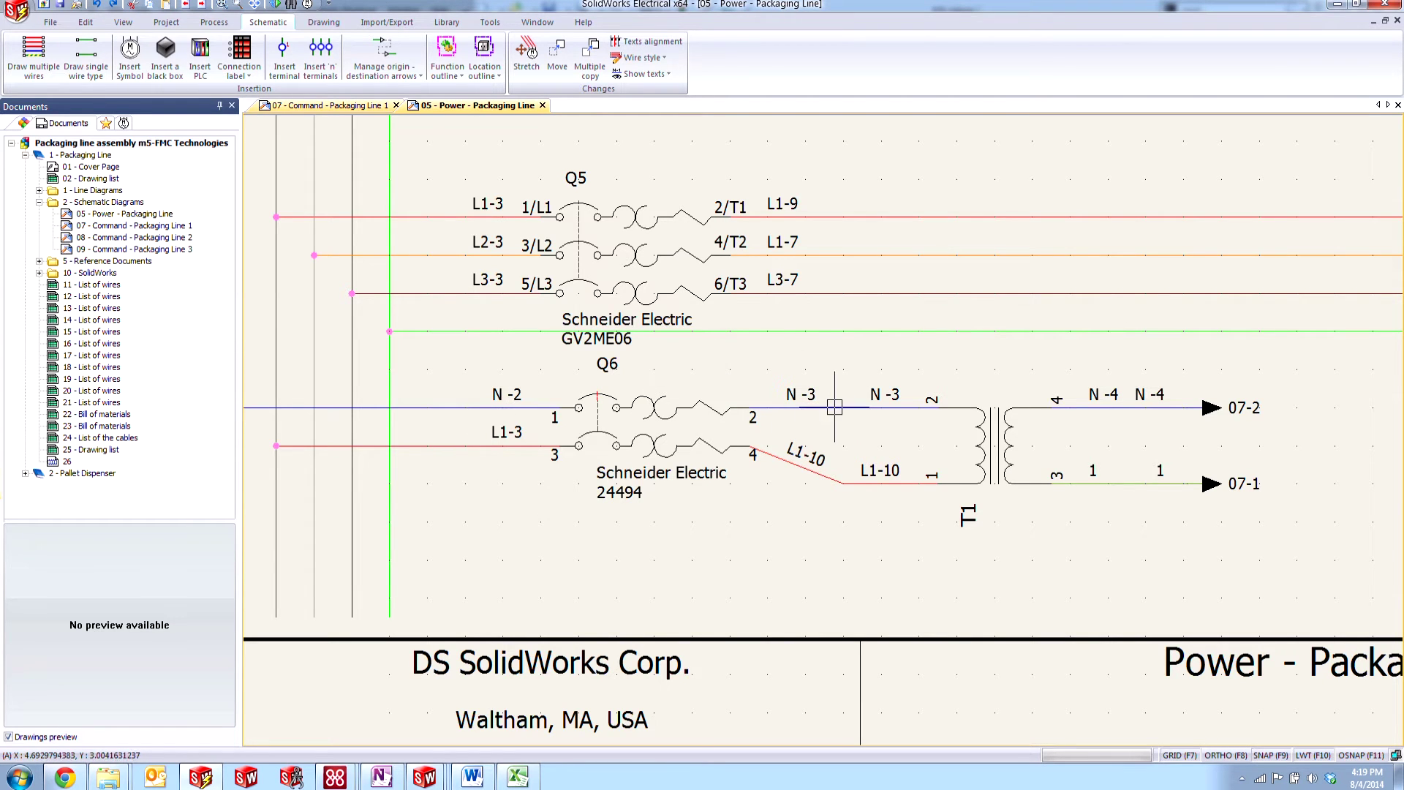
pyautogui.press('Return')
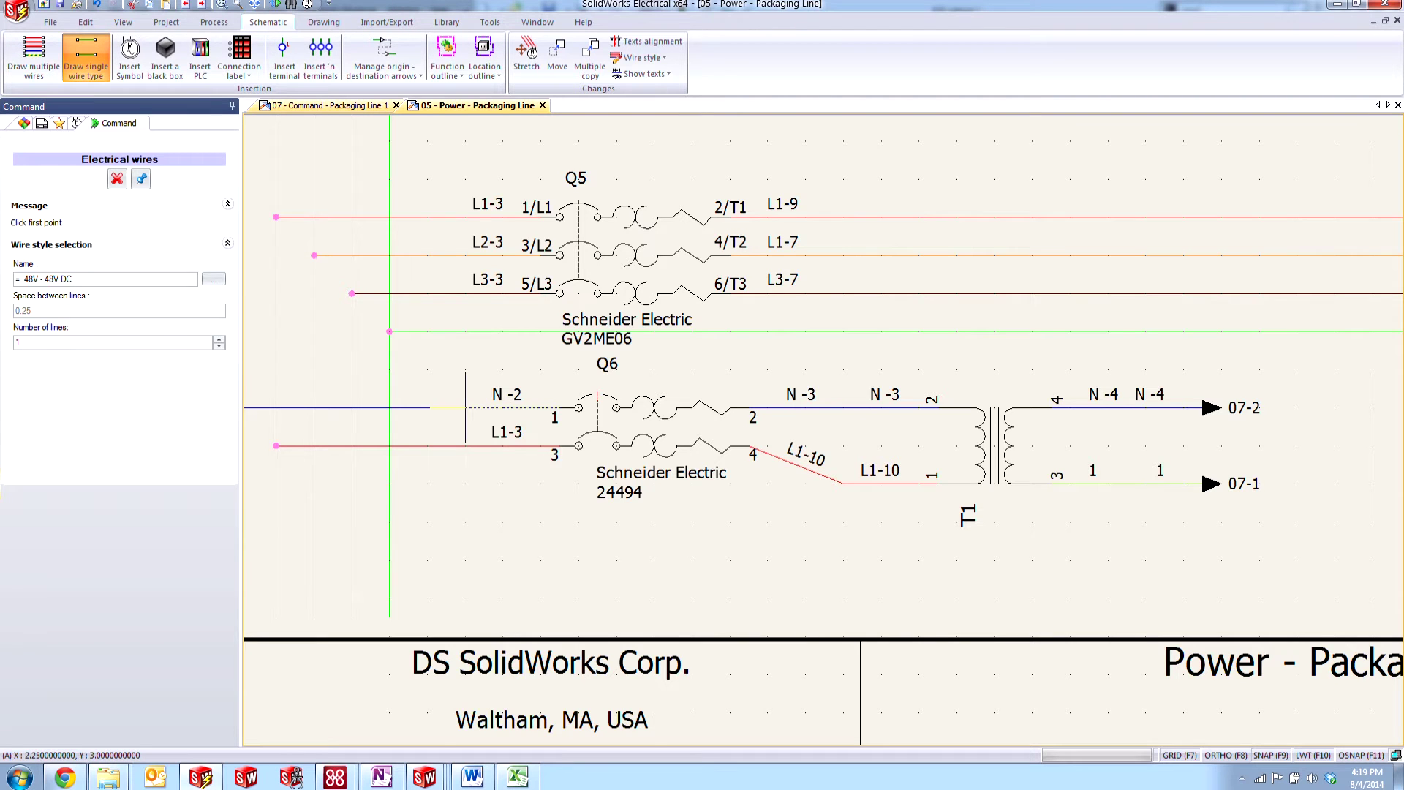
pyautogui.click(465, 407)
pyautogui.click(465, 369)
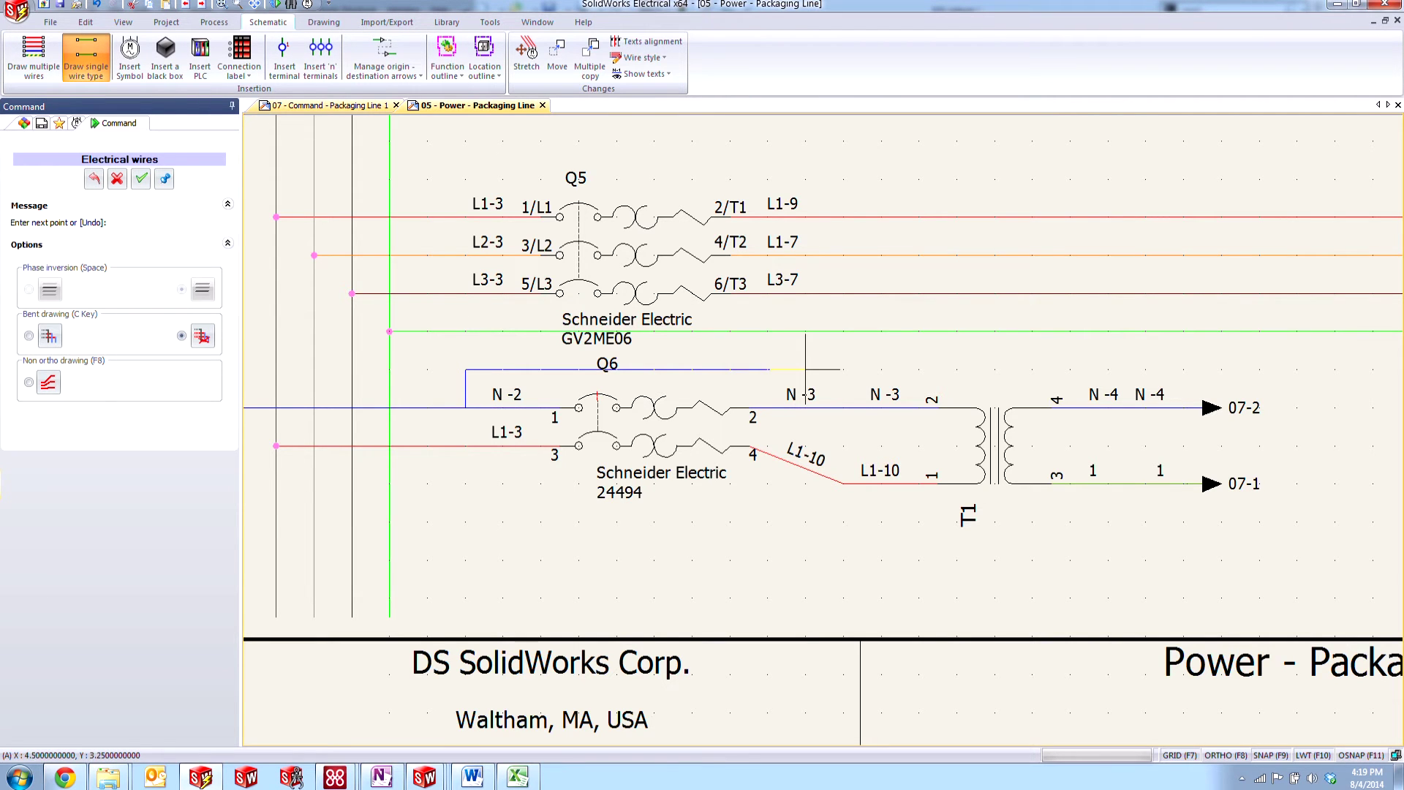
pyautogui.click(843, 370)
pyautogui.click(843, 407)
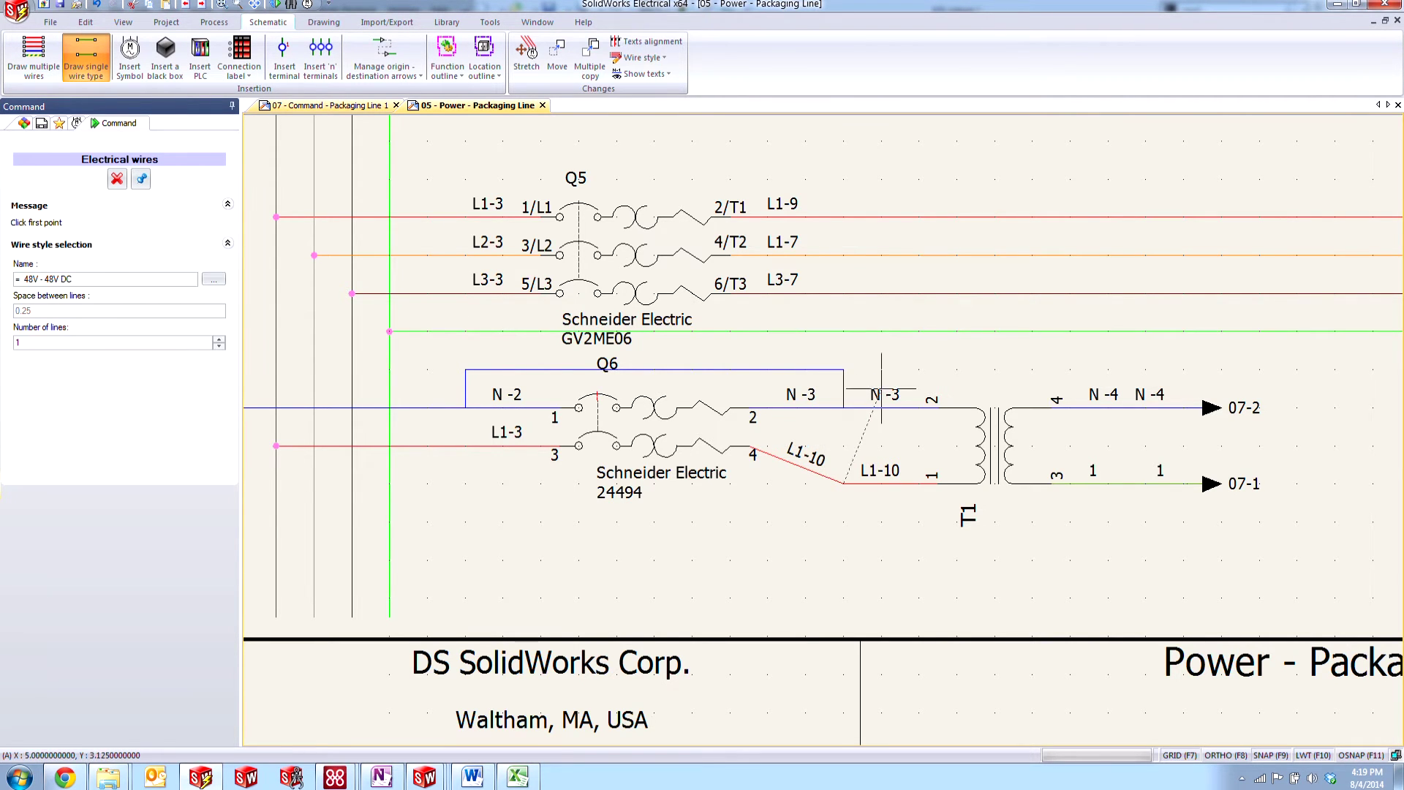
pyautogui.press('Escape')
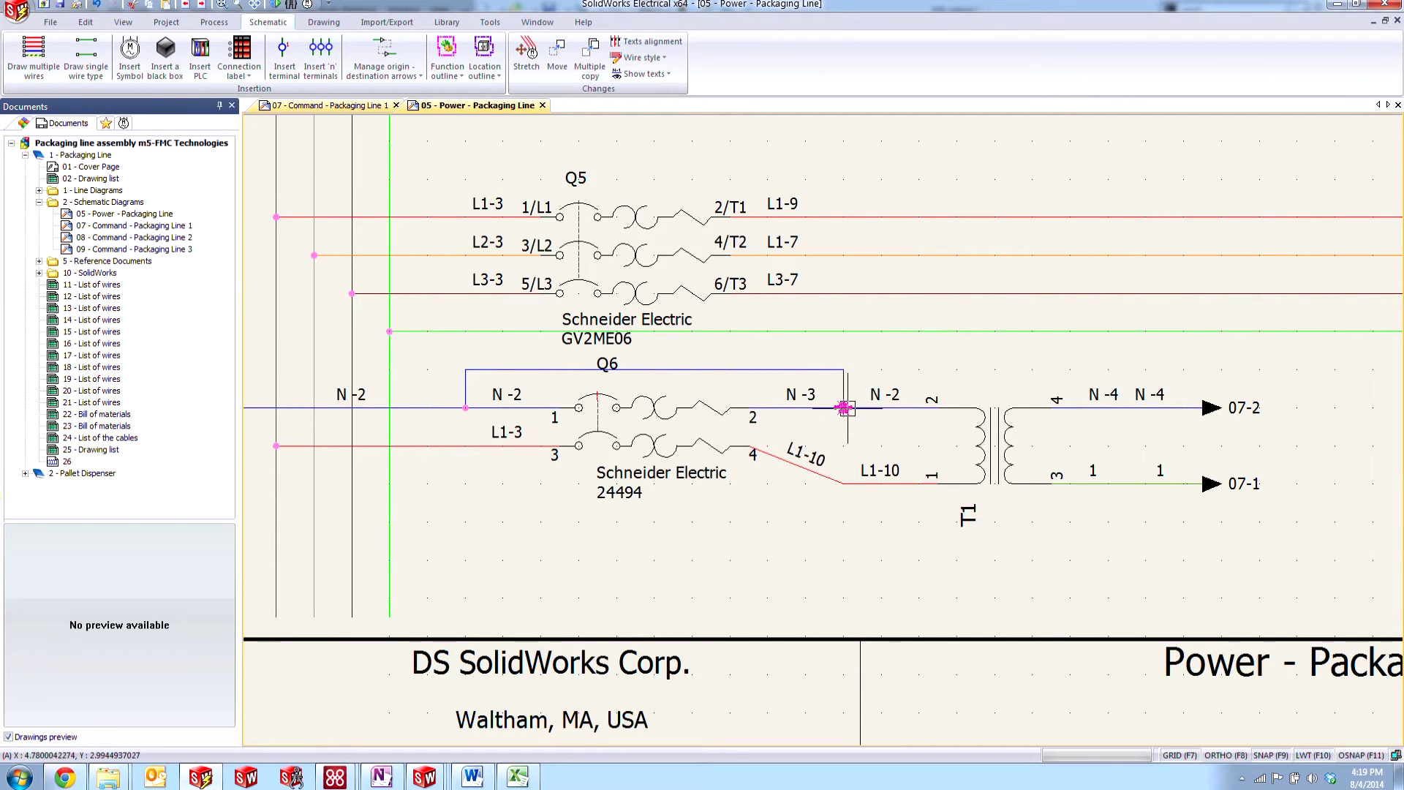
pyautogui.scroll(1, 857, 422)
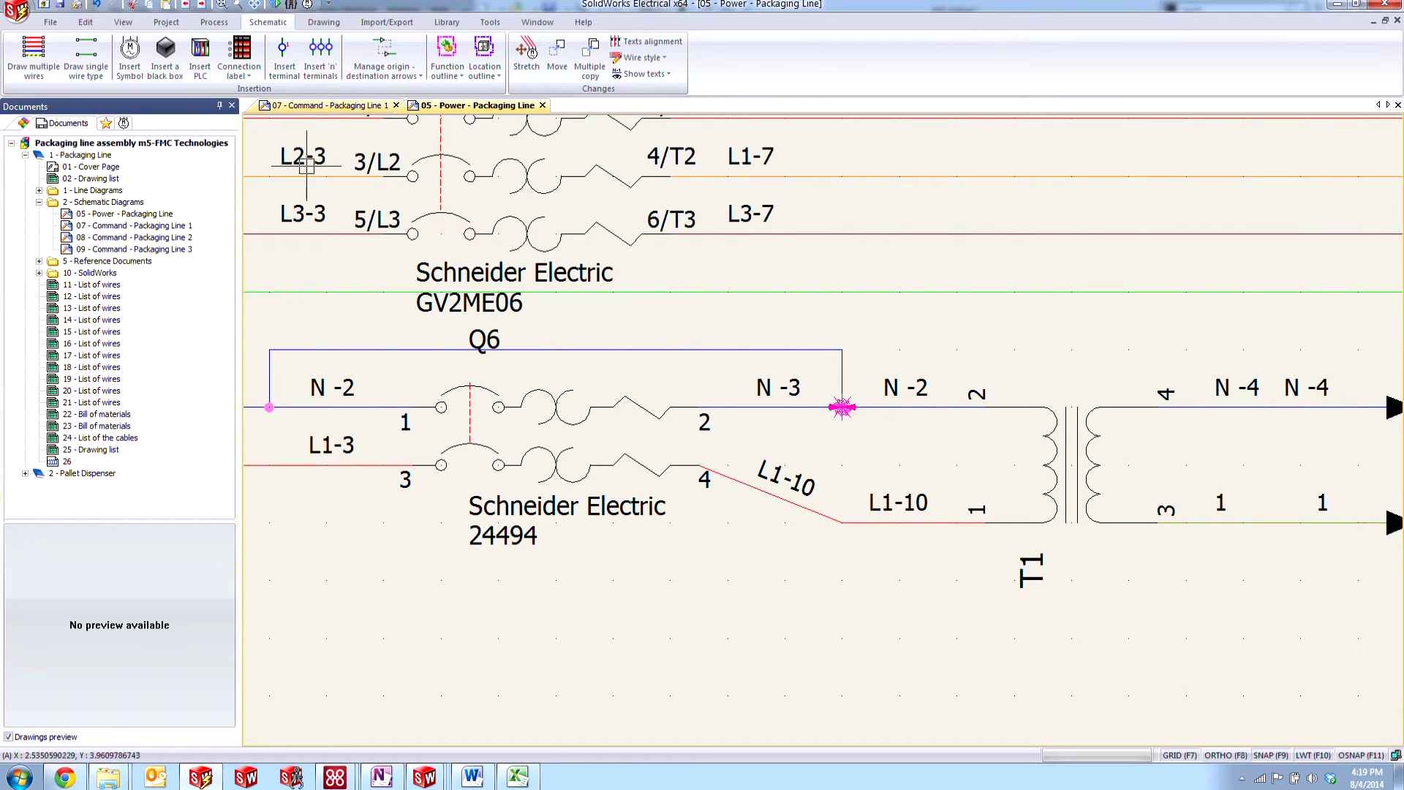
pyautogui.click(171, 25)
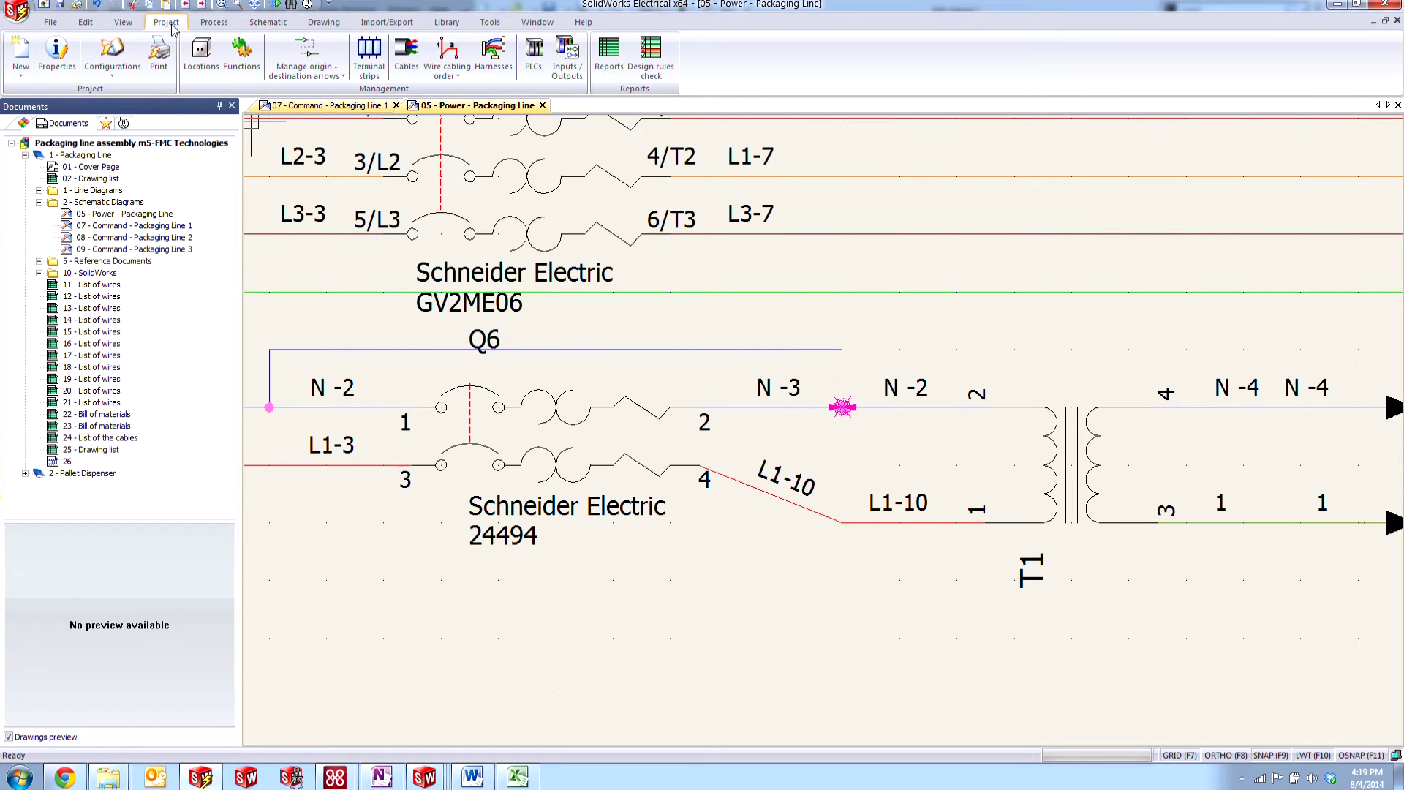
pyautogui.click(112, 58)
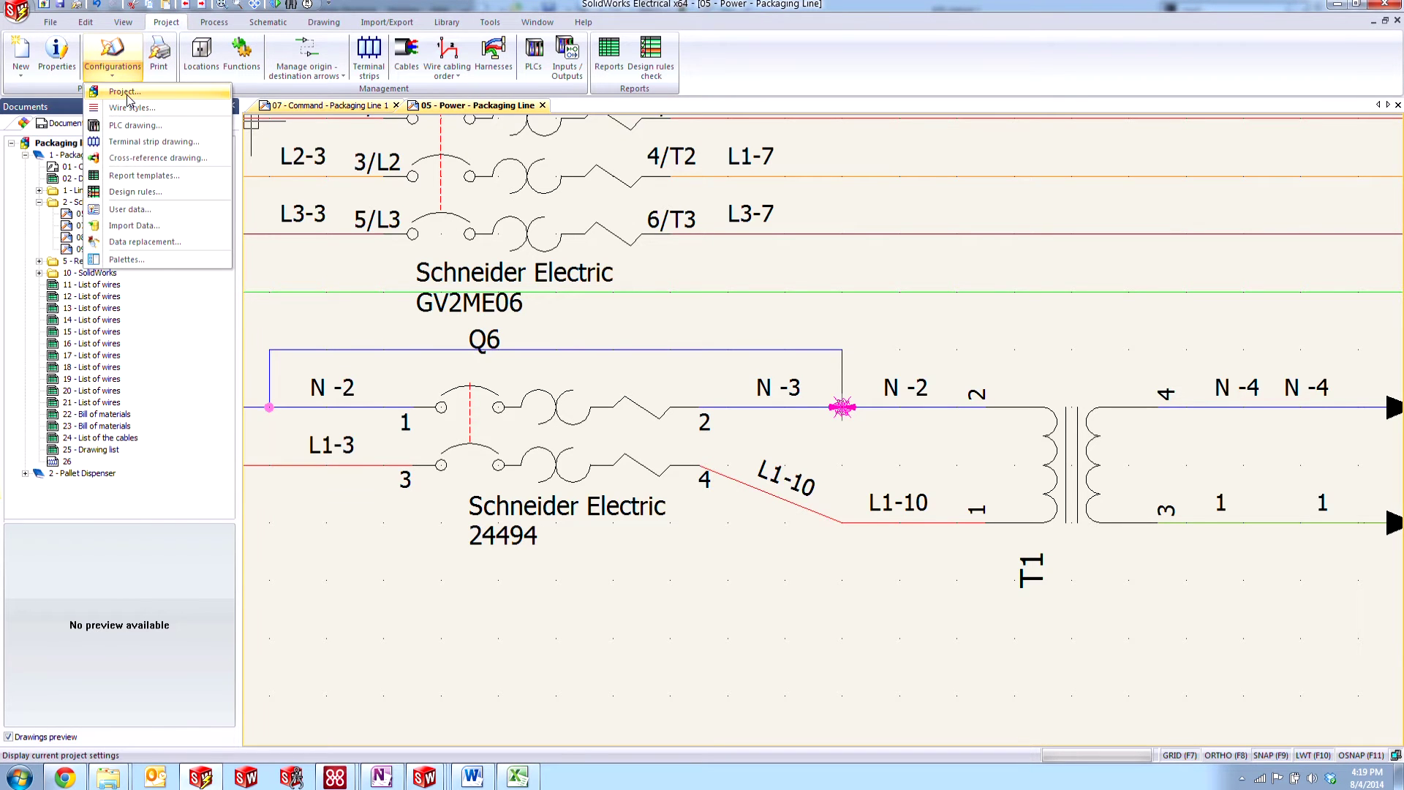
pyautogui.click(124, 91)
pyautogui.click(212, 188)
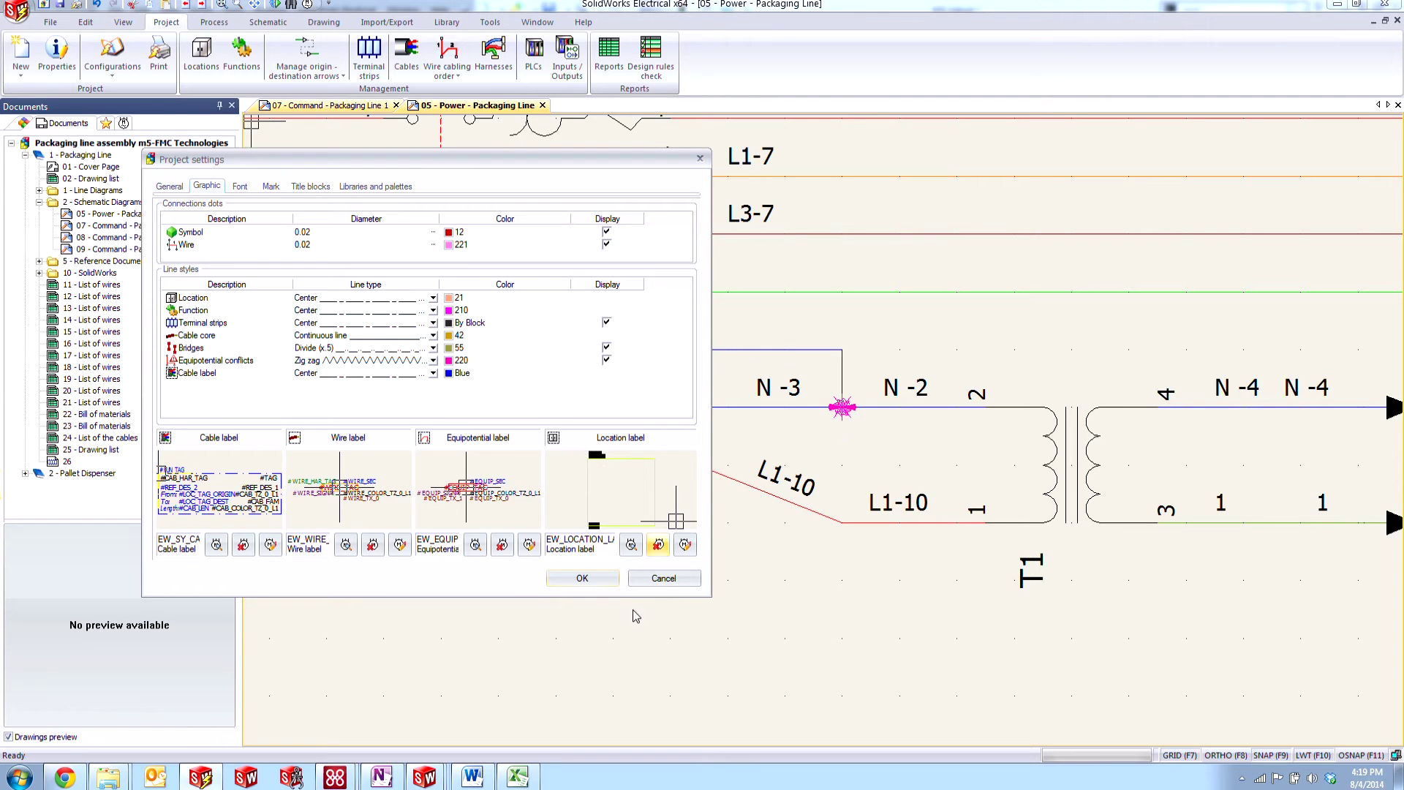
pyautogui.click(663, 577)
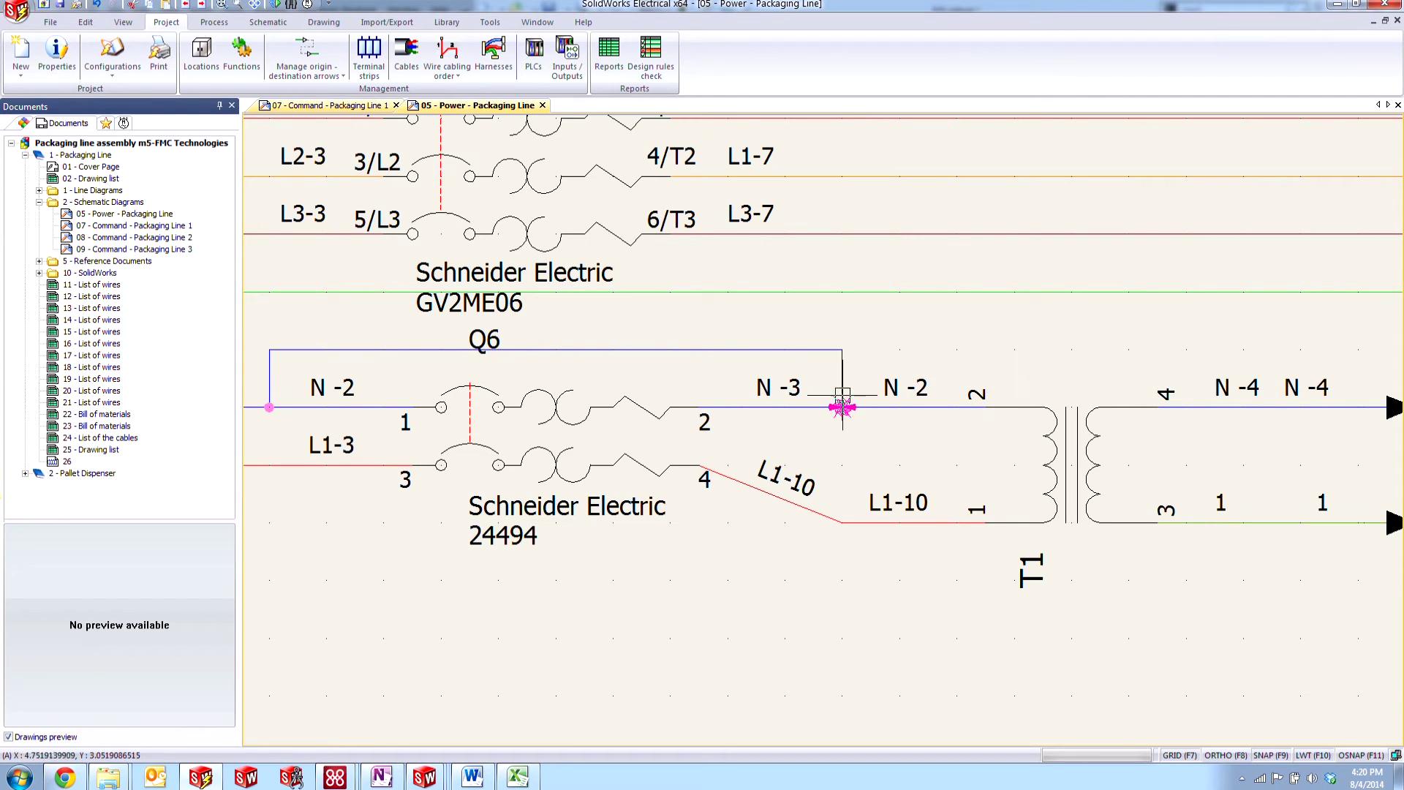
# Step: Set the N -3 wire after Q6 to number 2 in Manual mode, making it N -2
pyautogui.click(782, 408)
pyautogui.rightClick(782, 407)
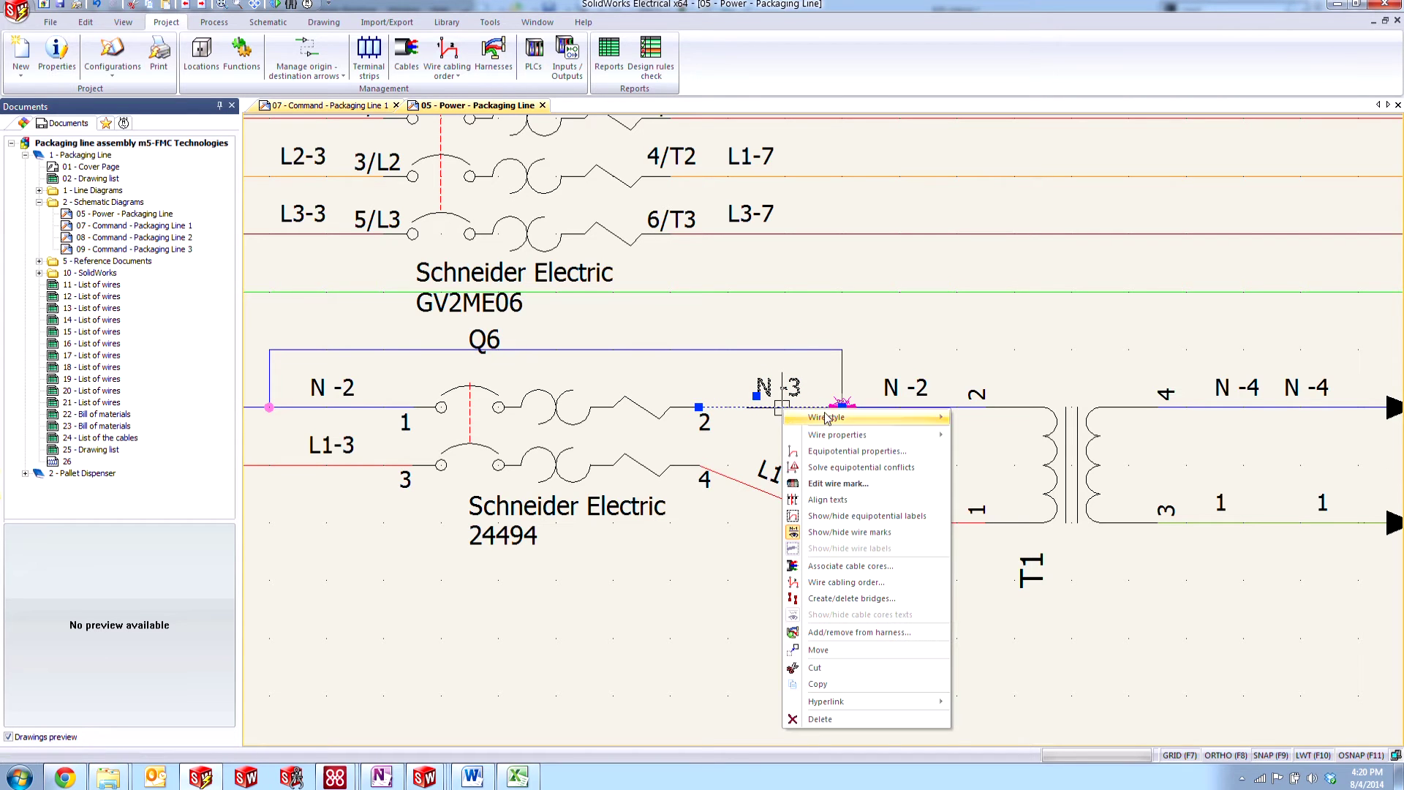
pyautogui.click(848, 451)
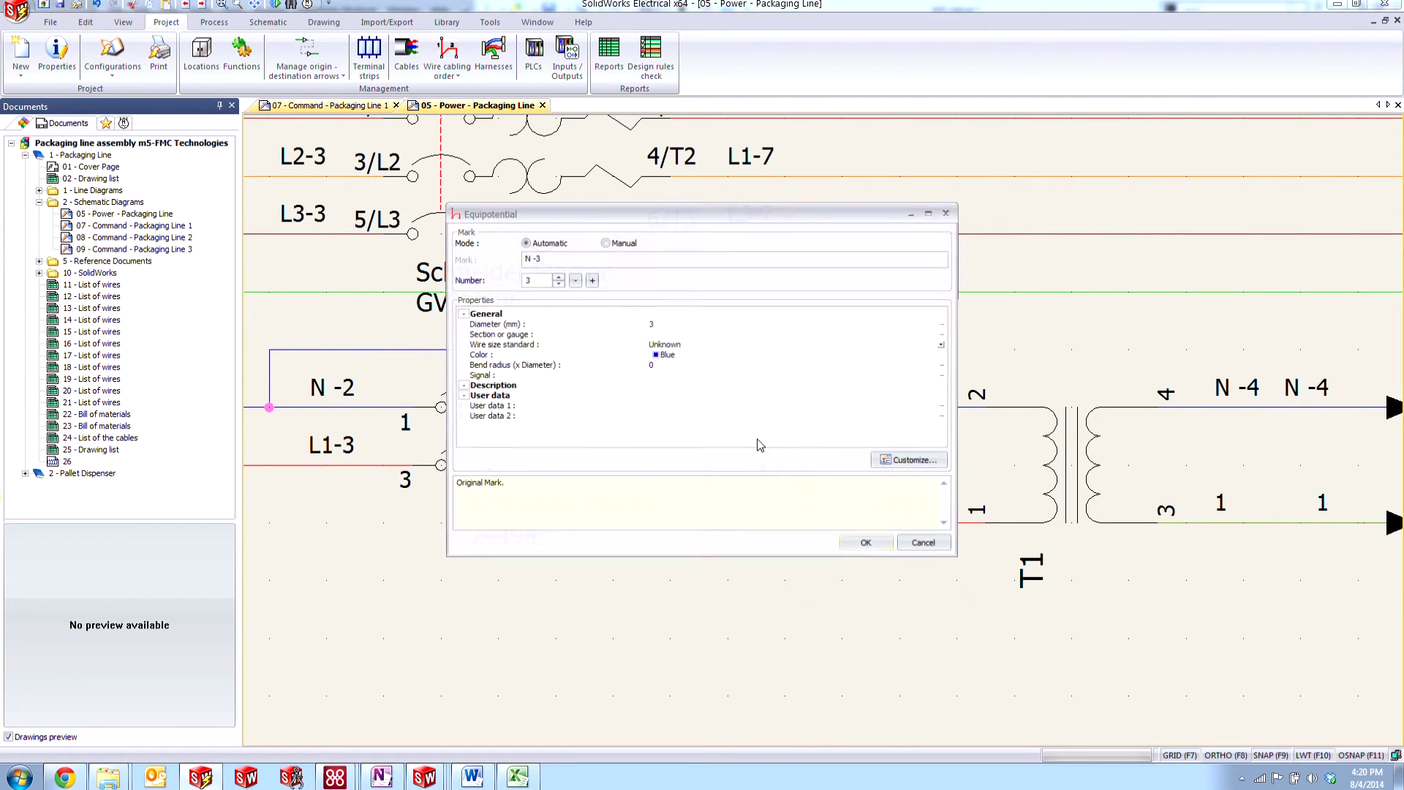
pyautogui.click(557, 284)
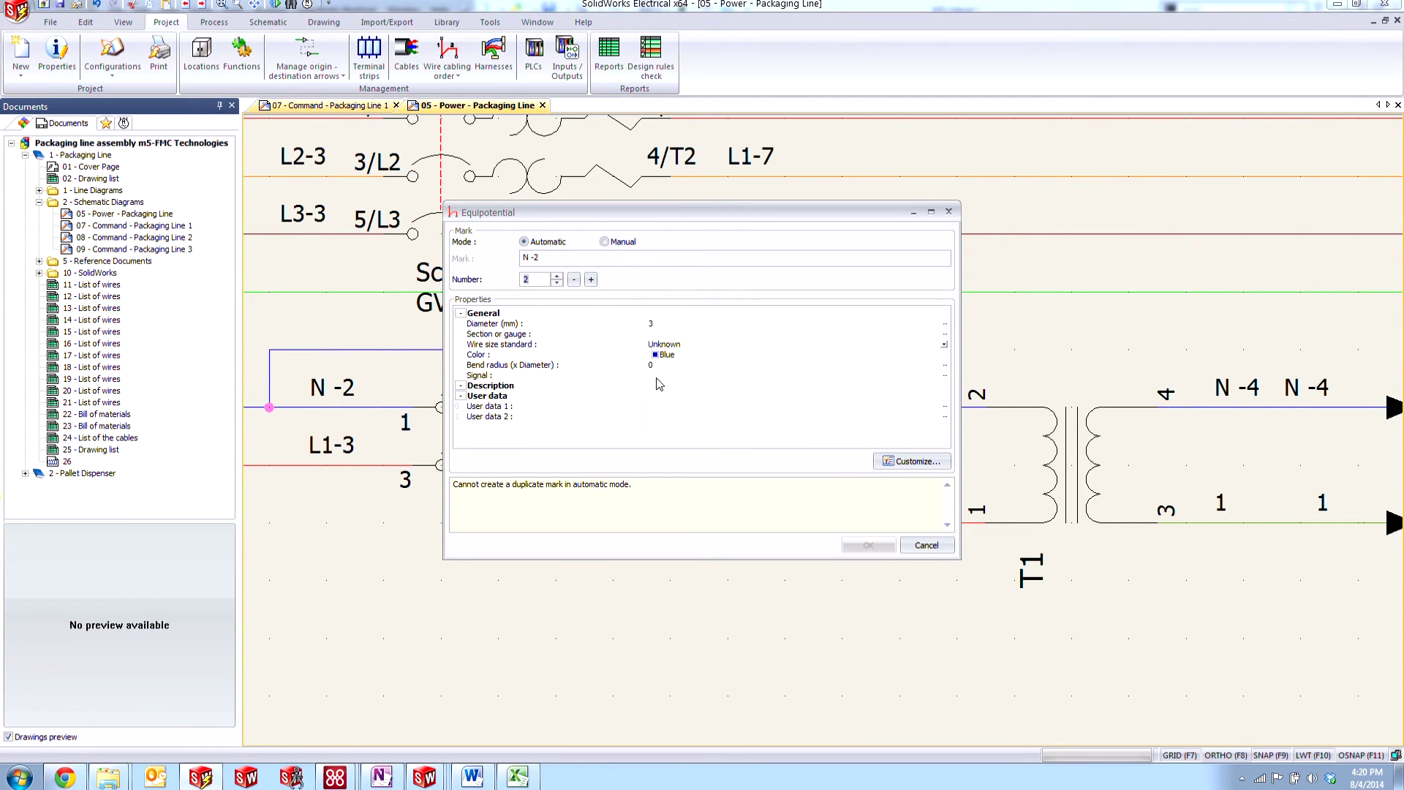
pyautogui.click(605, 242)
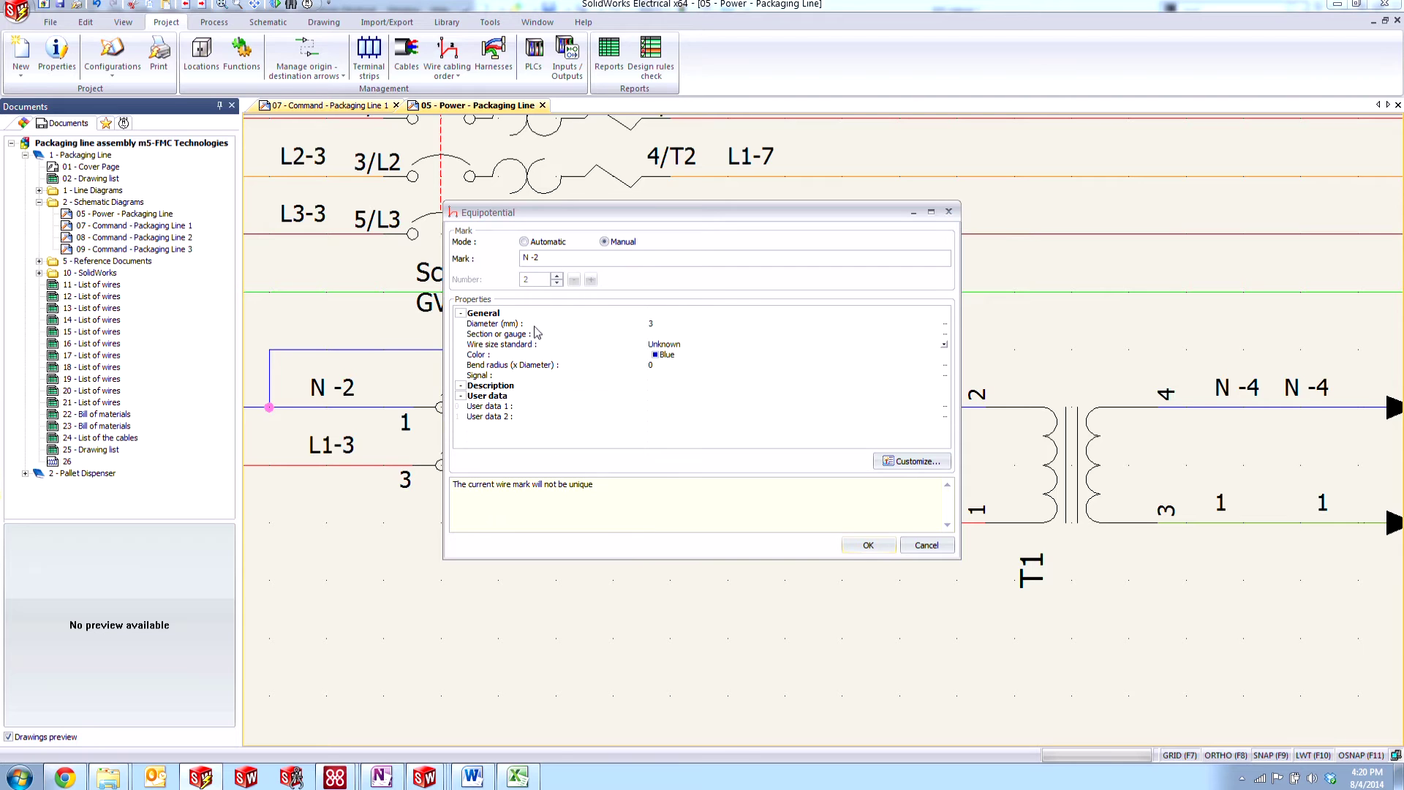
pyautogui.click(882, 546)
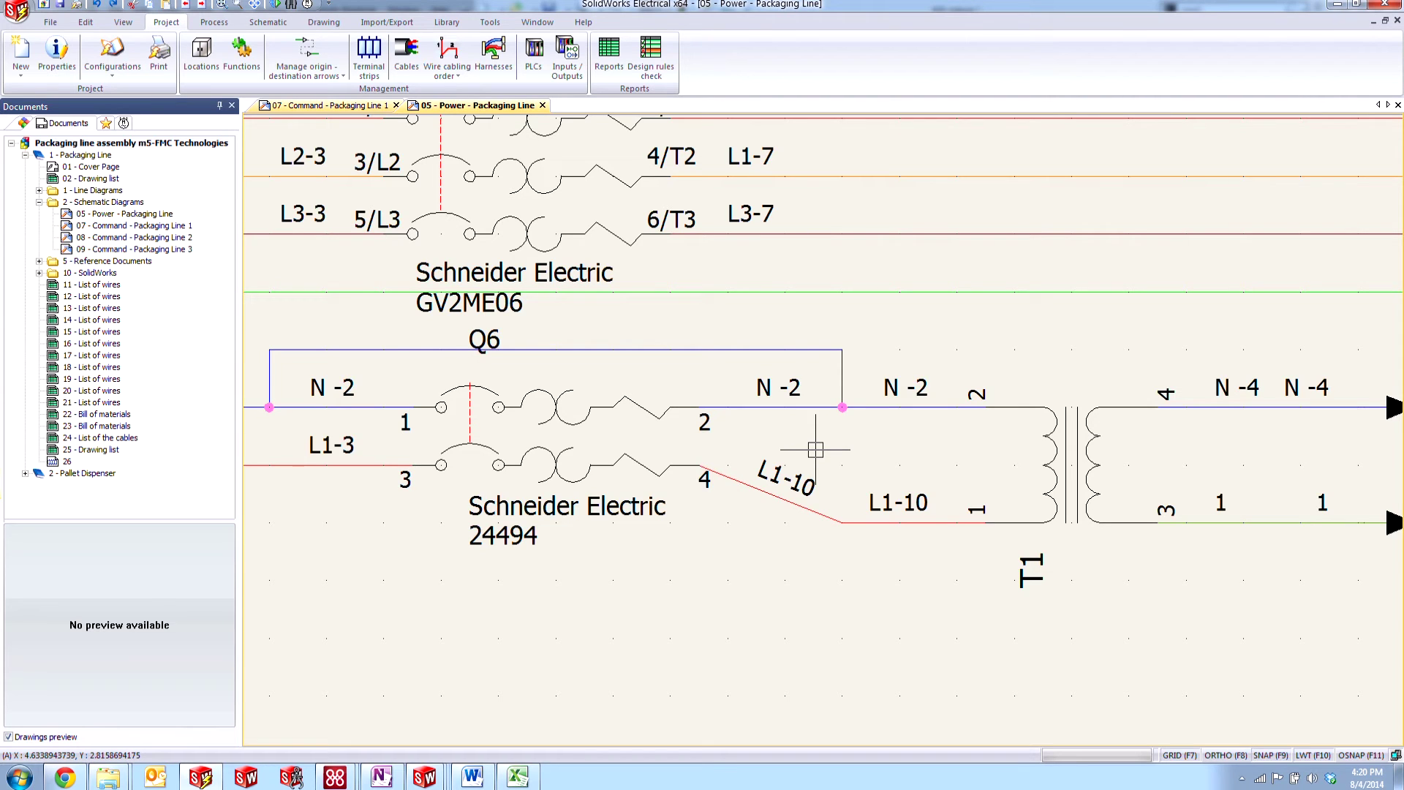
# Step: Reapply the unique N -3 mark on the wire near Q6's terminal 2, then inspect the jumper above Q6
pyautogui.click(821, 407)
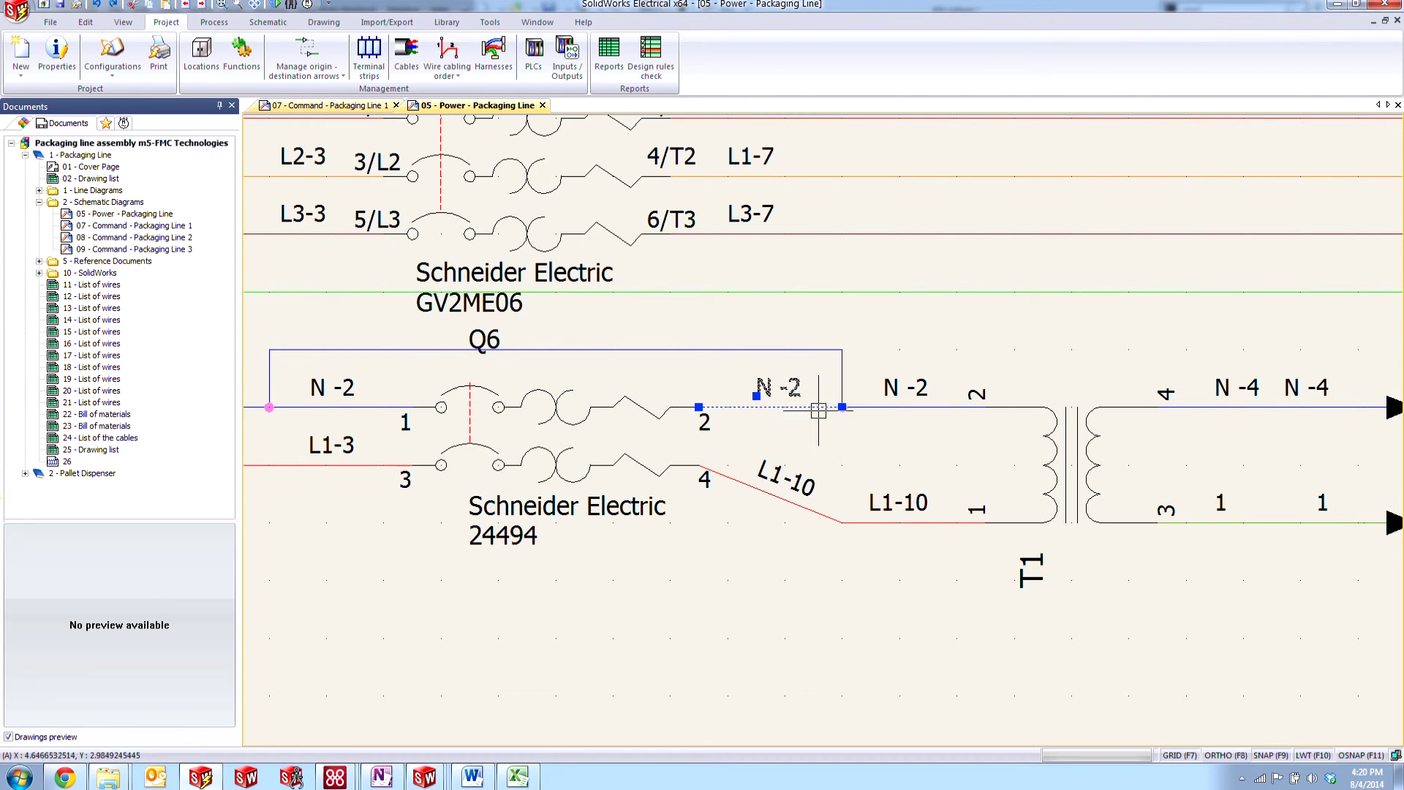
pyautogui.rightClick(819, 411)
pyautogui.click(910, 454)
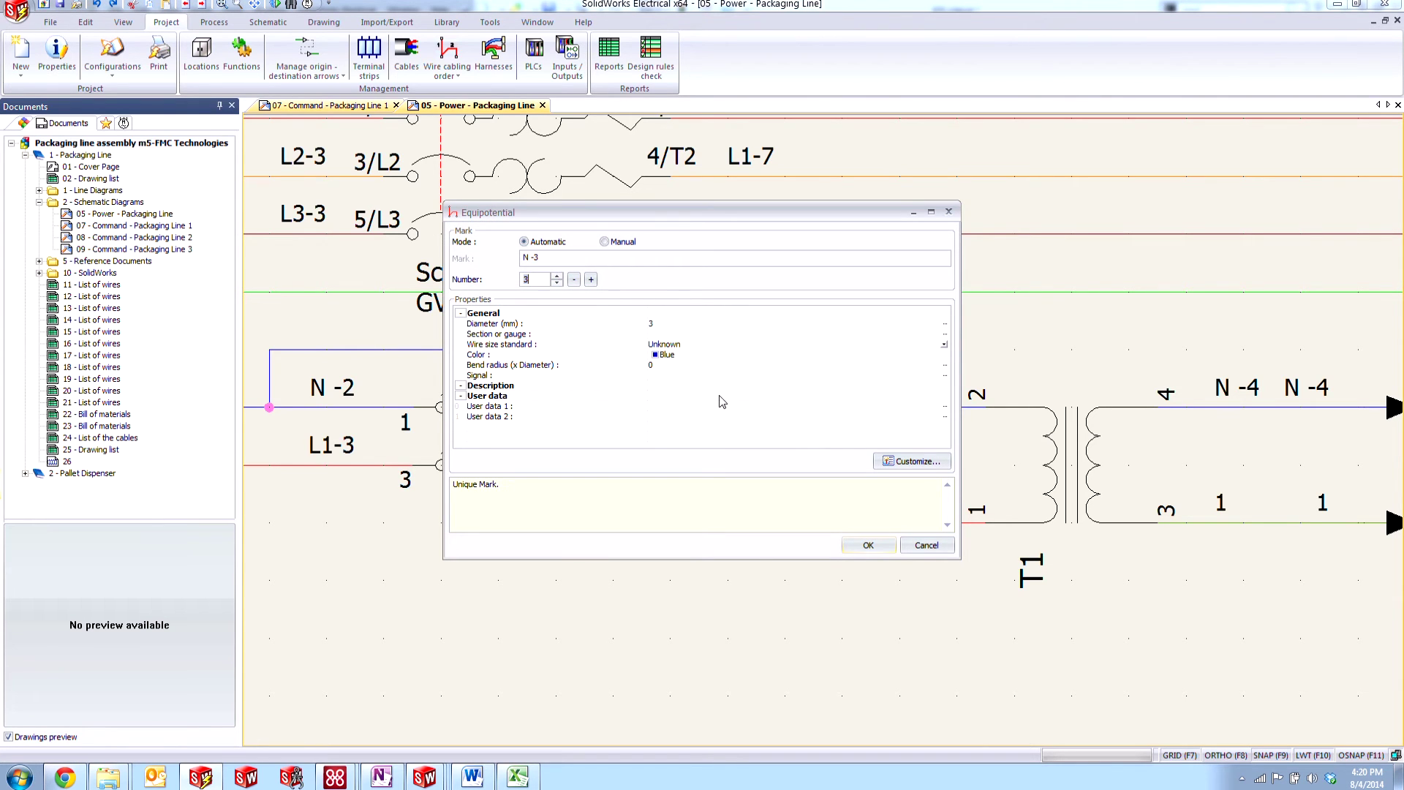
pyautogui.click(868, 544)
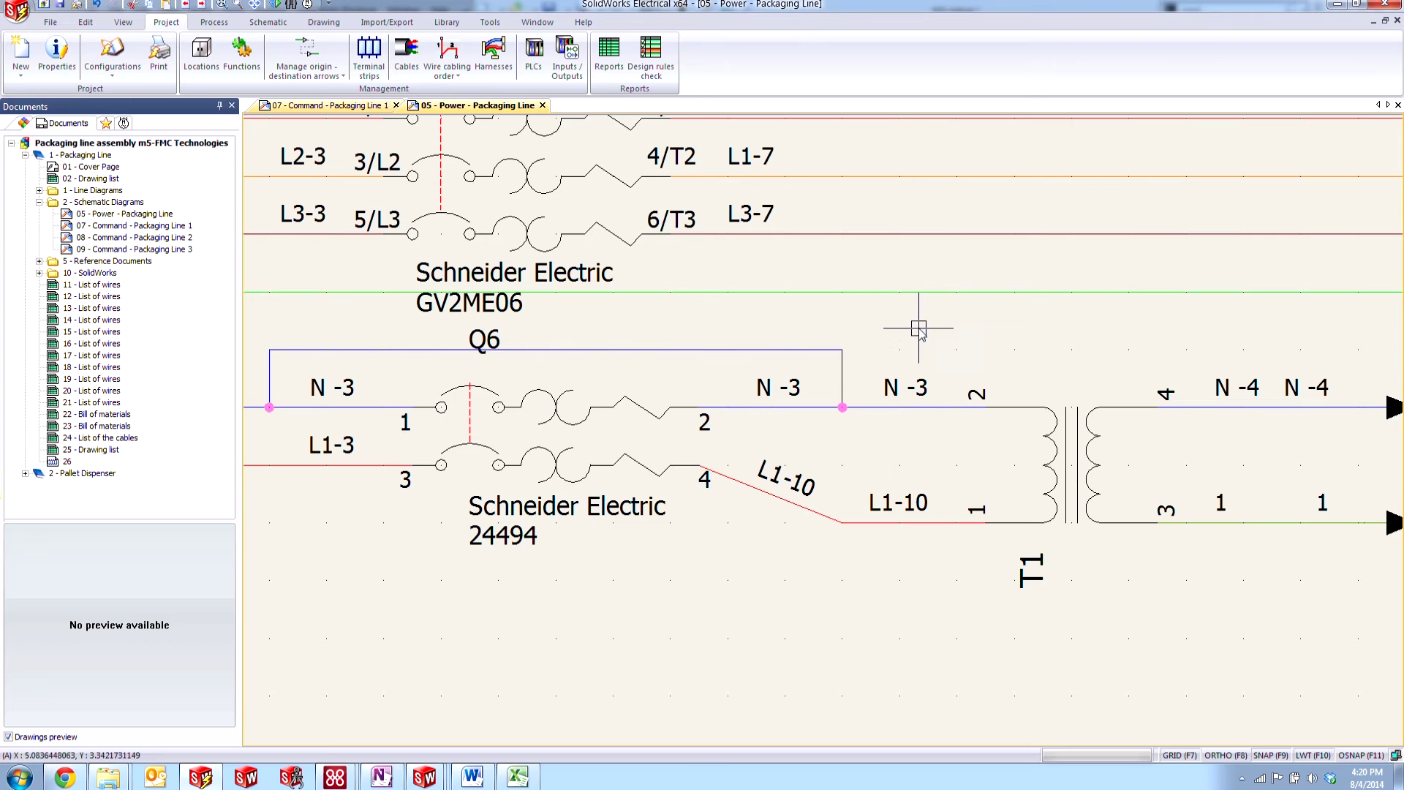
pyautogui.rightClick(914, 329)
pyautogui.click(733, 338)
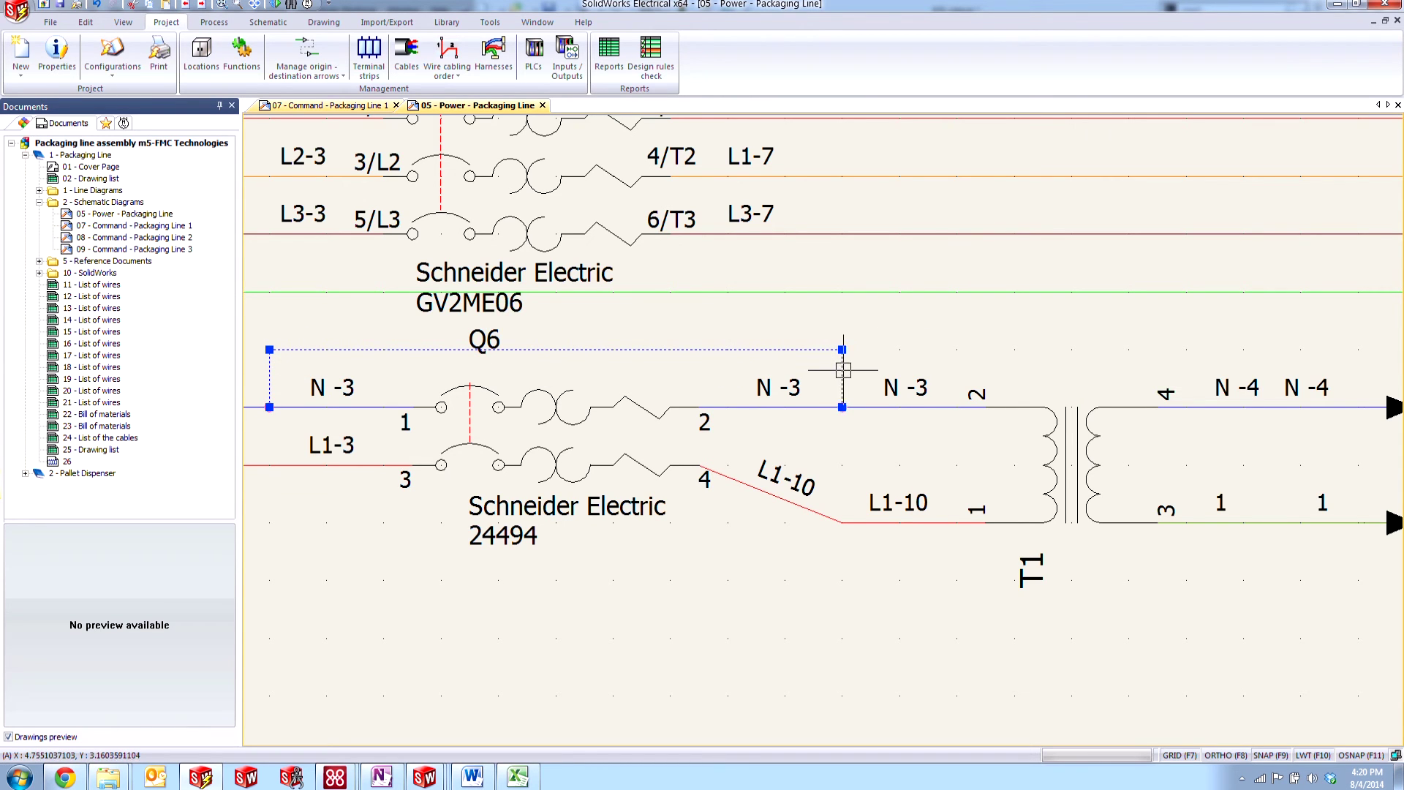
pyautogui.press('Escape')
# Step: Renumber the left neutral wire feeding Q6 from N -3 to N -2
pyautogui.scroll(-2, 388, 351)
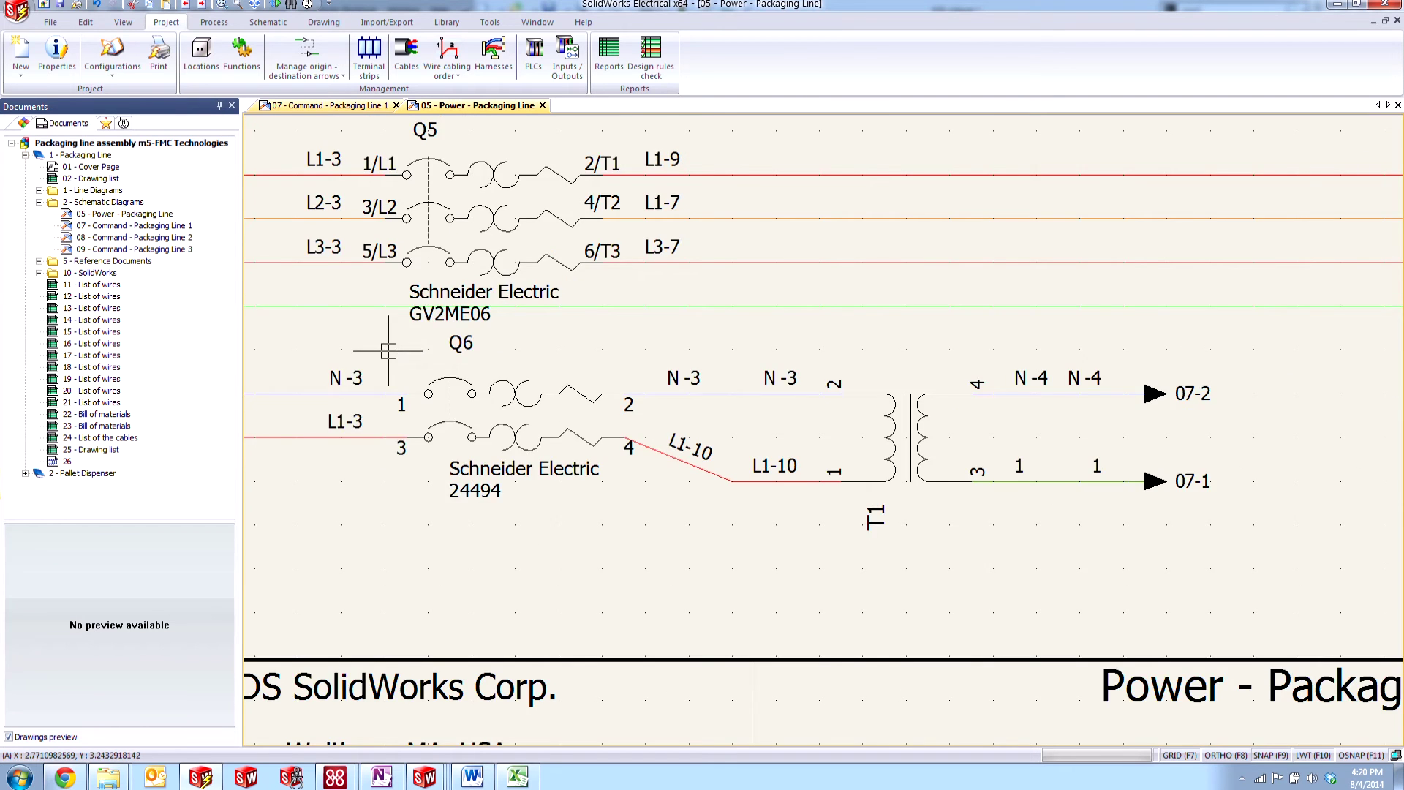
pyautogui.moveTo(388, 351); pyautogui.dragTo(486, 365, button='middle')
pyautogui.moveTo(415, 398); pyautogui.dragTo(505, 406, button='middle')
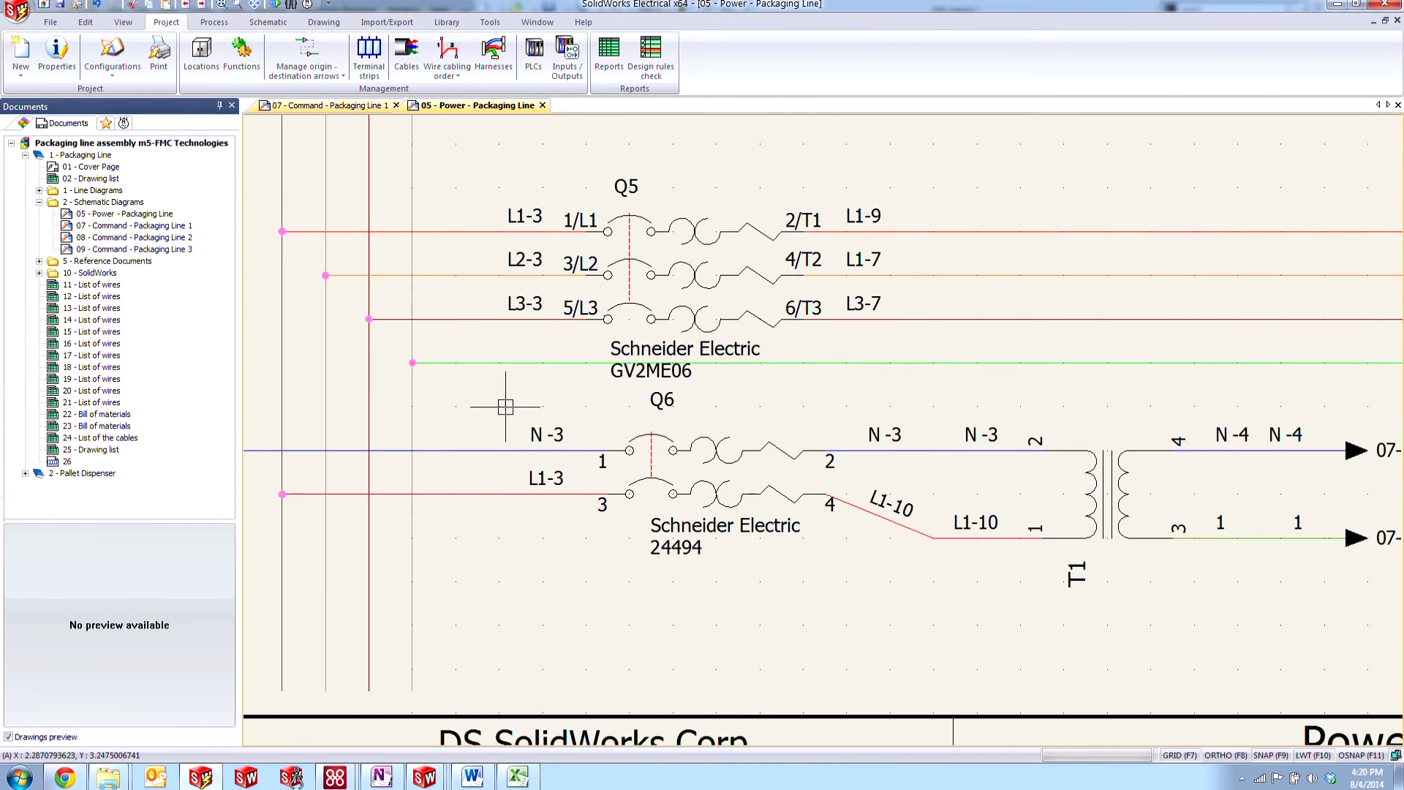
pyautogui.click(548, 450)
pyautogui.rightClick(551, 449)
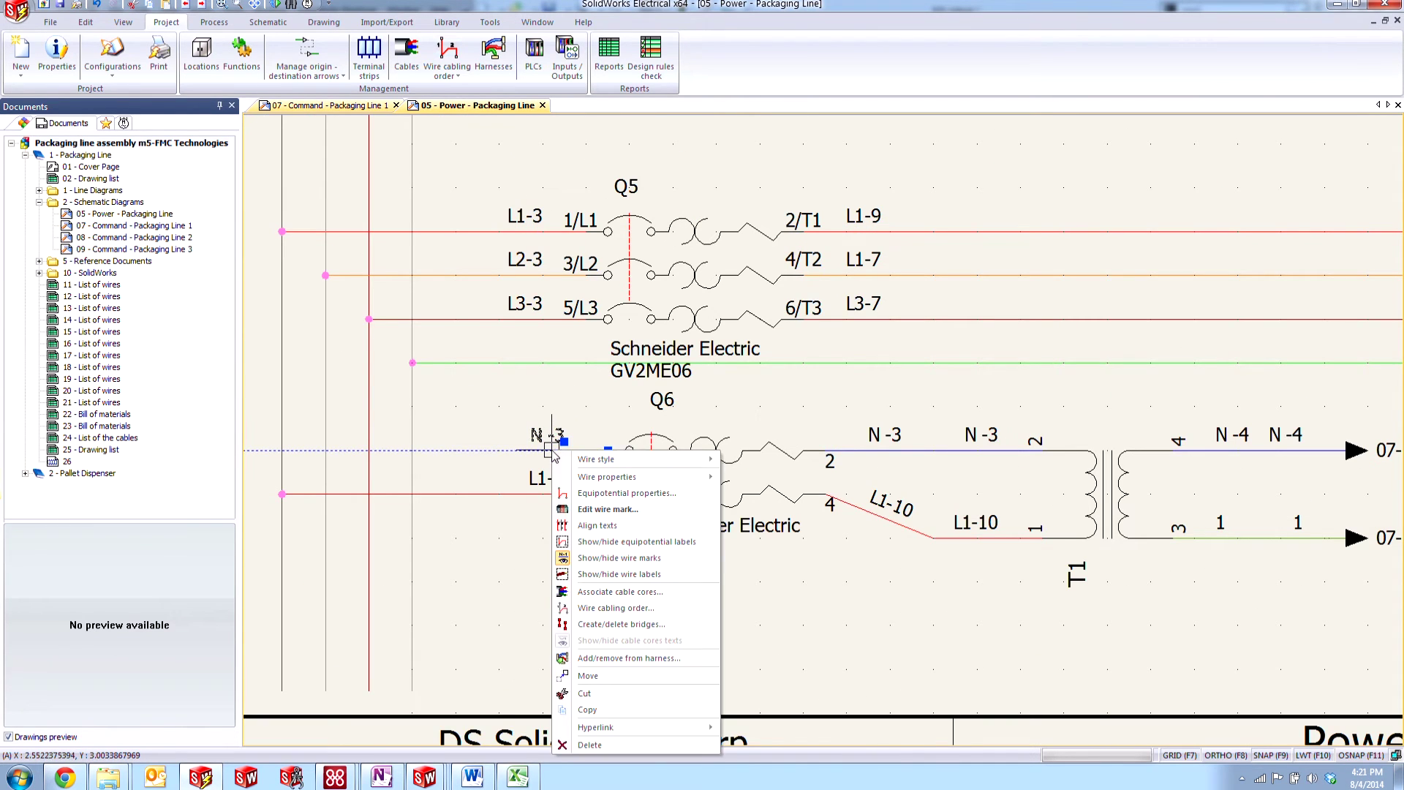
pyautogui.click(647, 495)
pyautogui.click(557, 283)
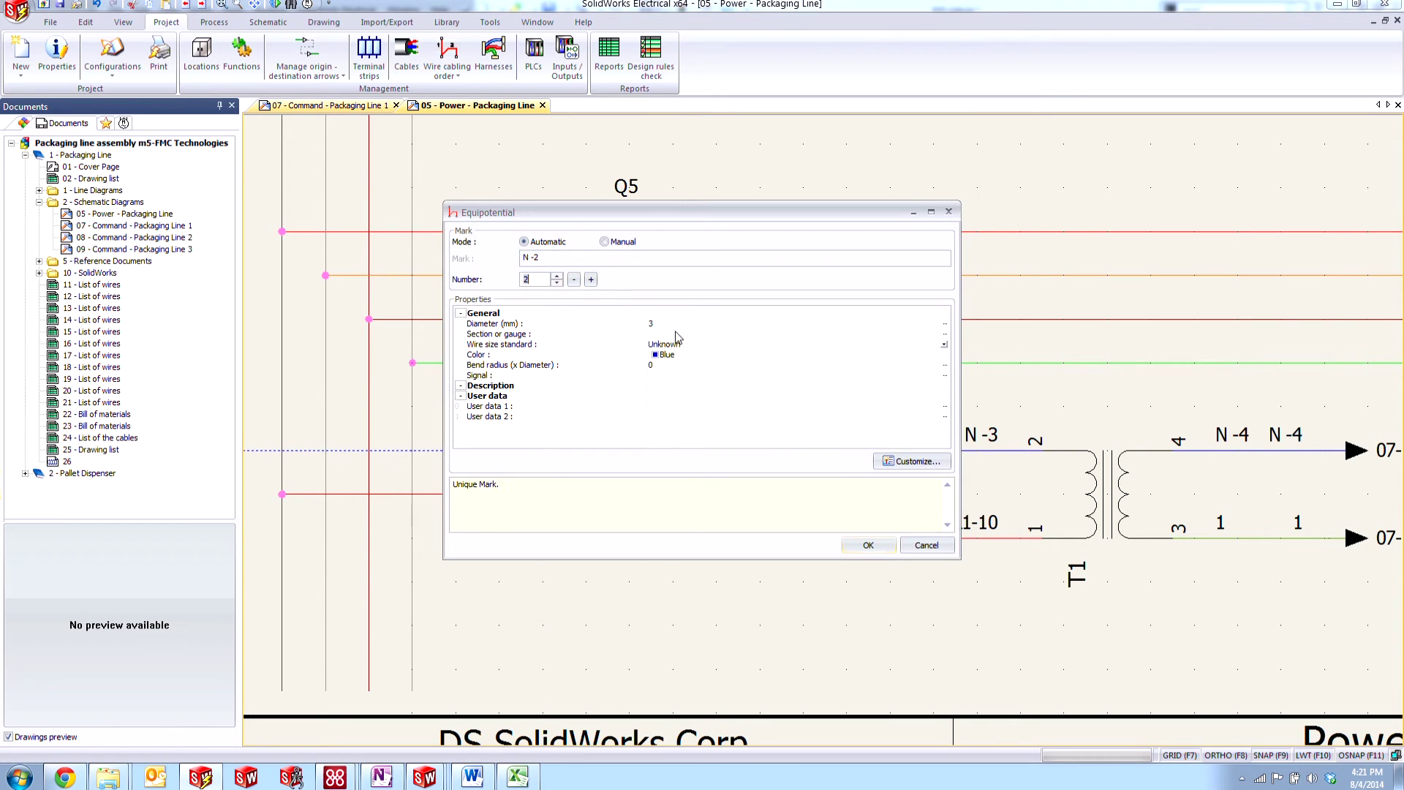
pyautogui.click(878, 547)
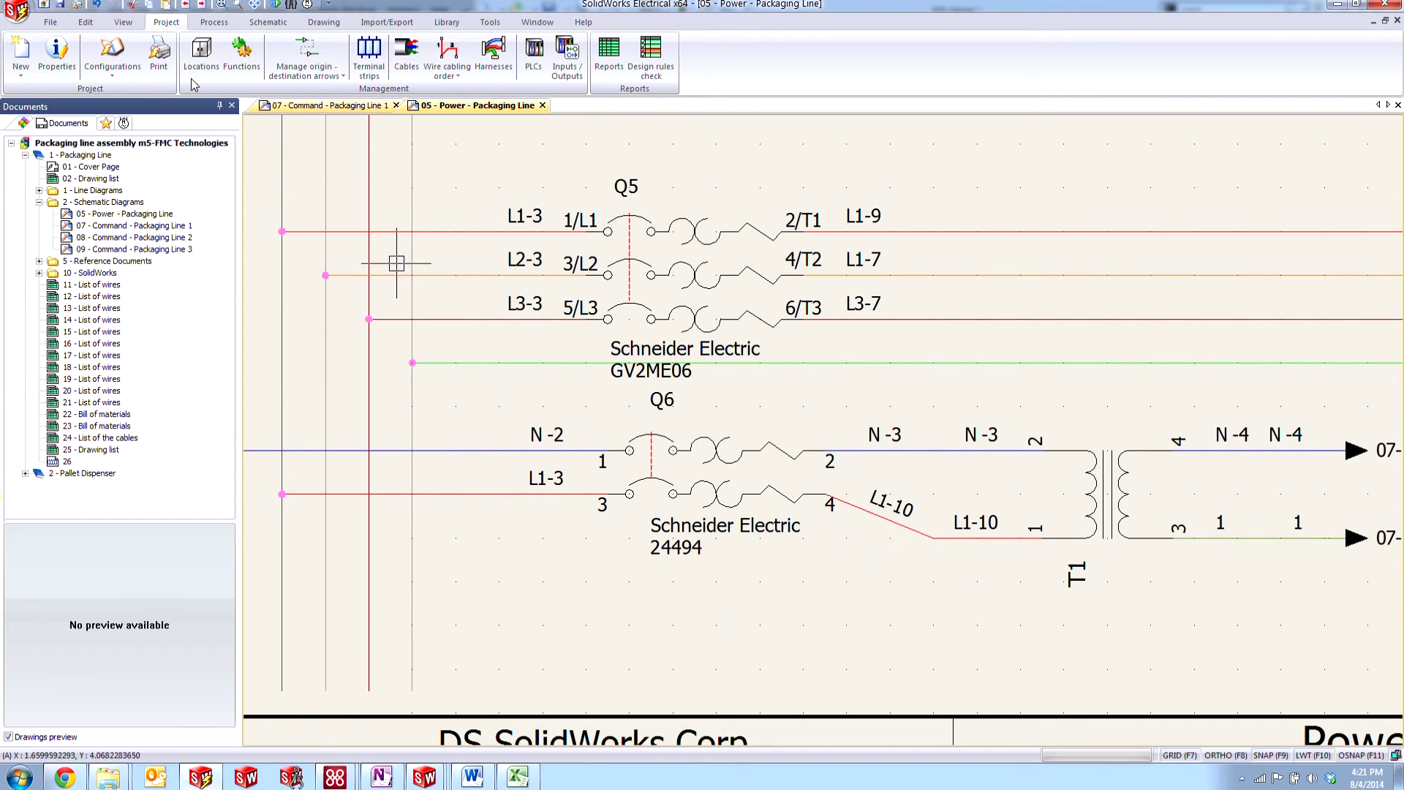
pyautogui.click(267, 22)
# Step: Draw a wire joining the N -2 wire before Q6 to the N -3 junction after it
pyautogui.click(85, 57)
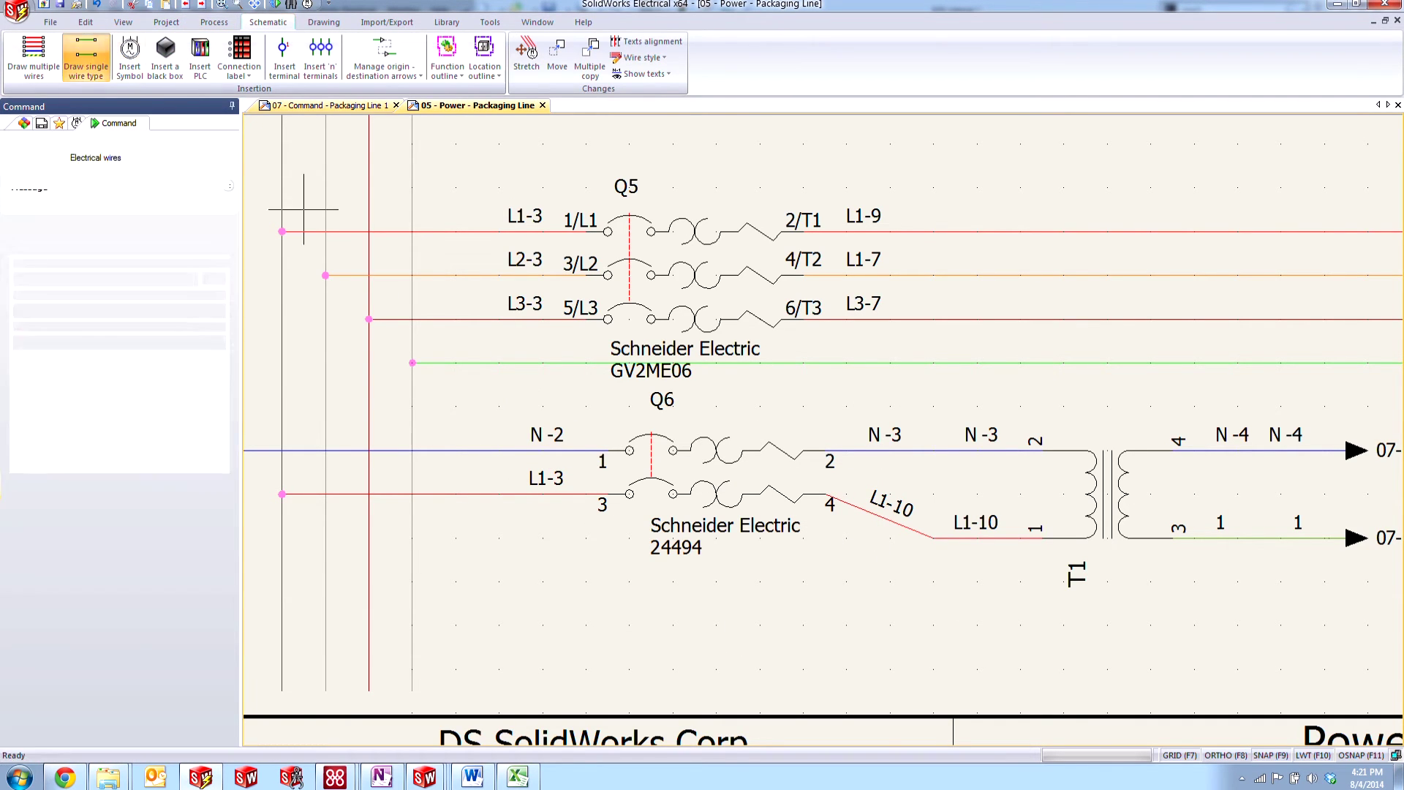
pyautogui.click(477, 449)
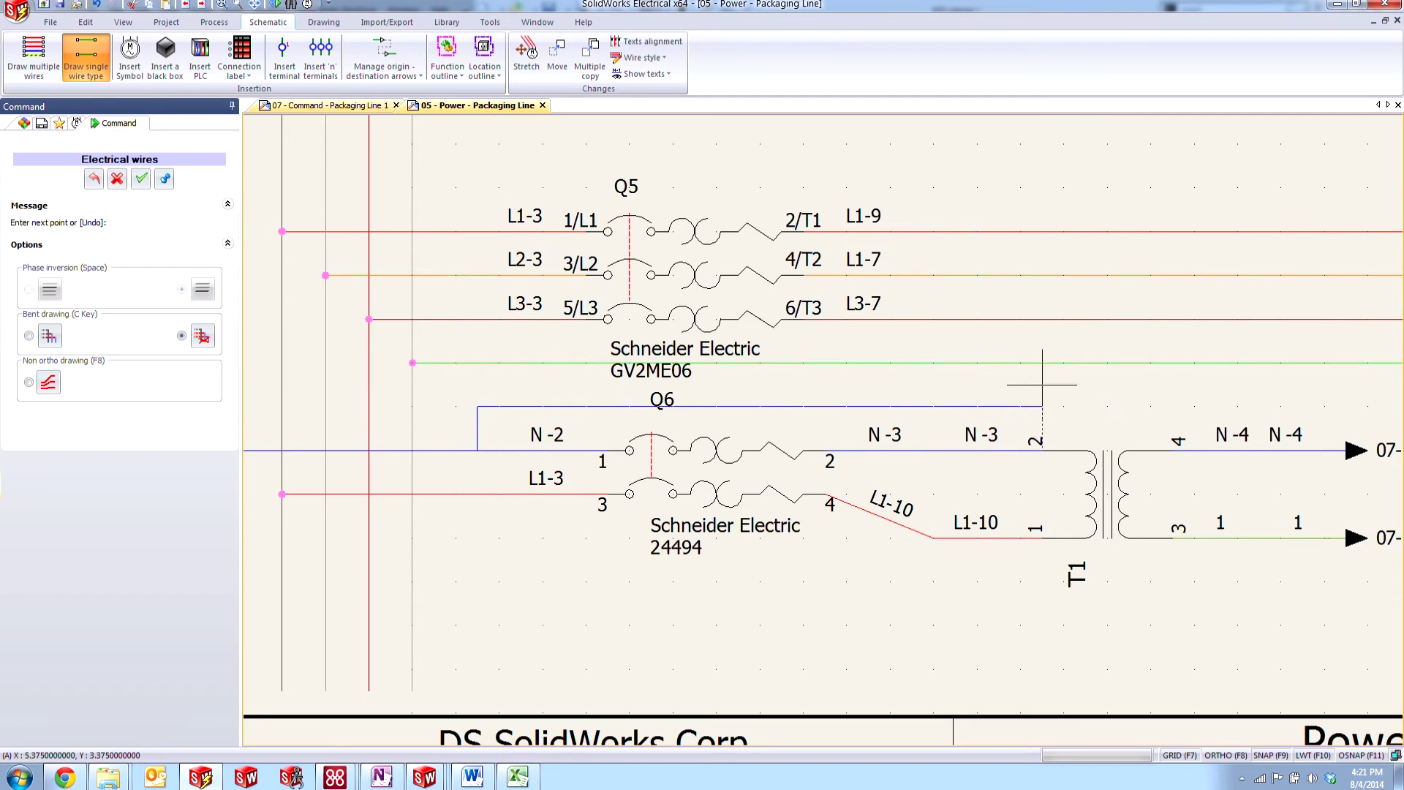
pyautogui.click(955, 449)
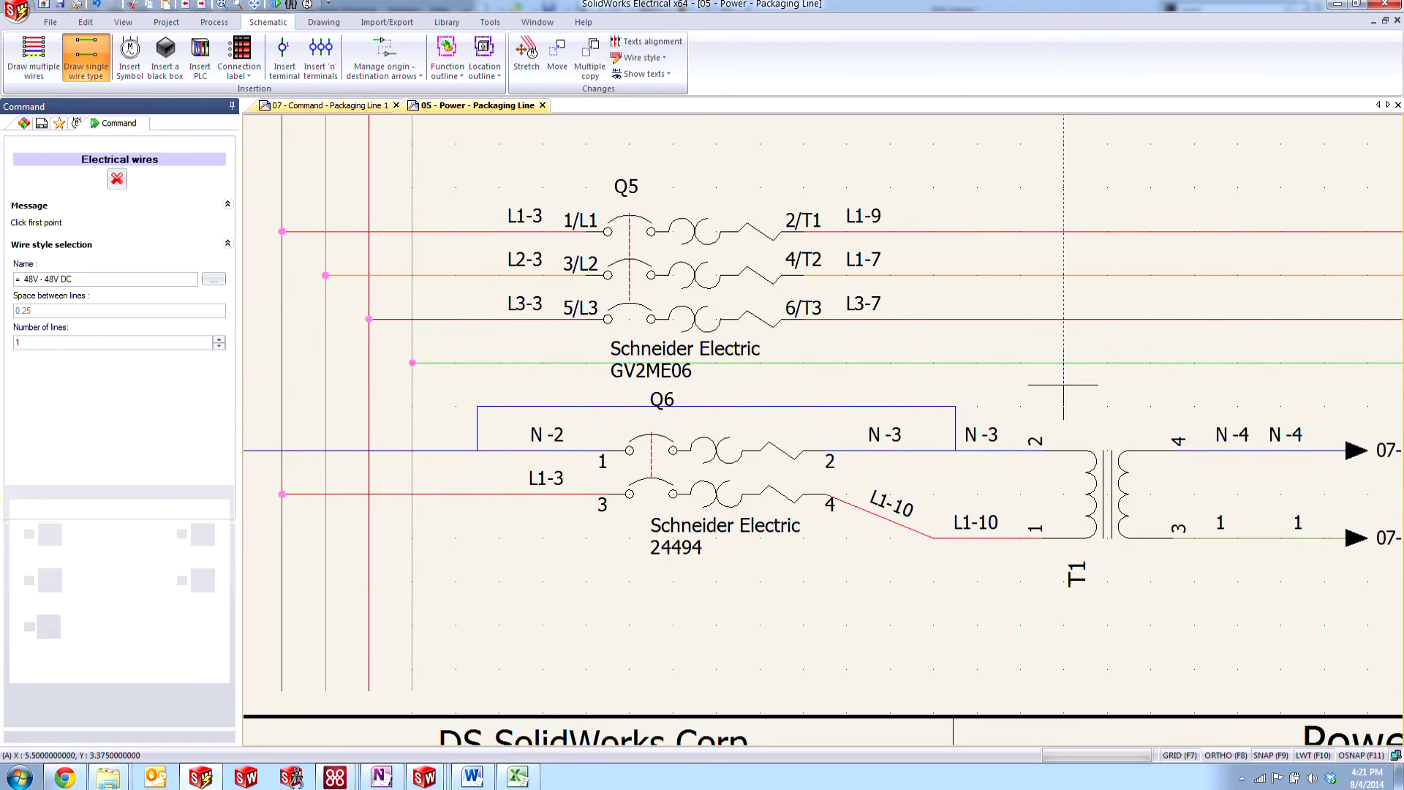
pyautogui.press('Escape')
pyautogui.scroll(2, 959, 470)
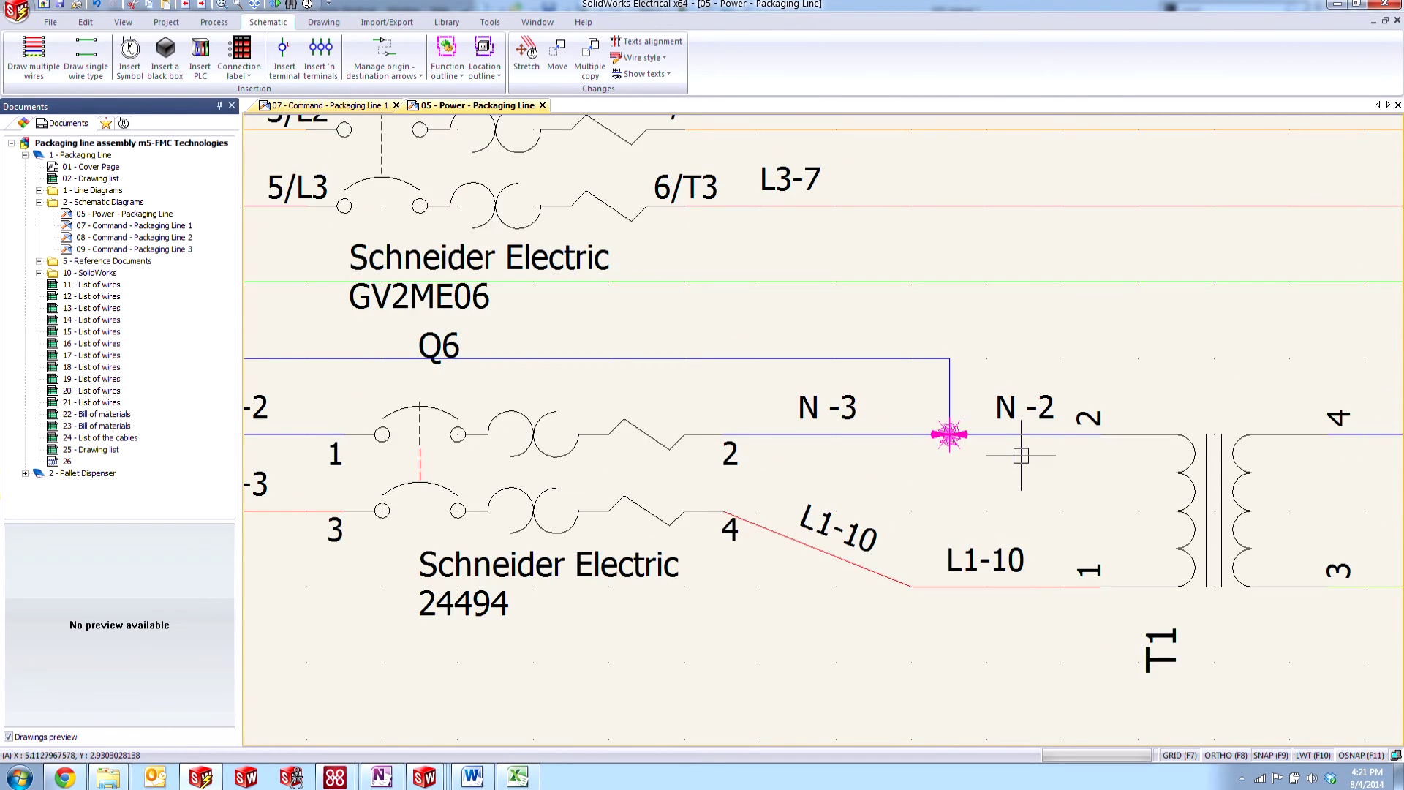
pyautogui.scroll(-3, 1021, 455)
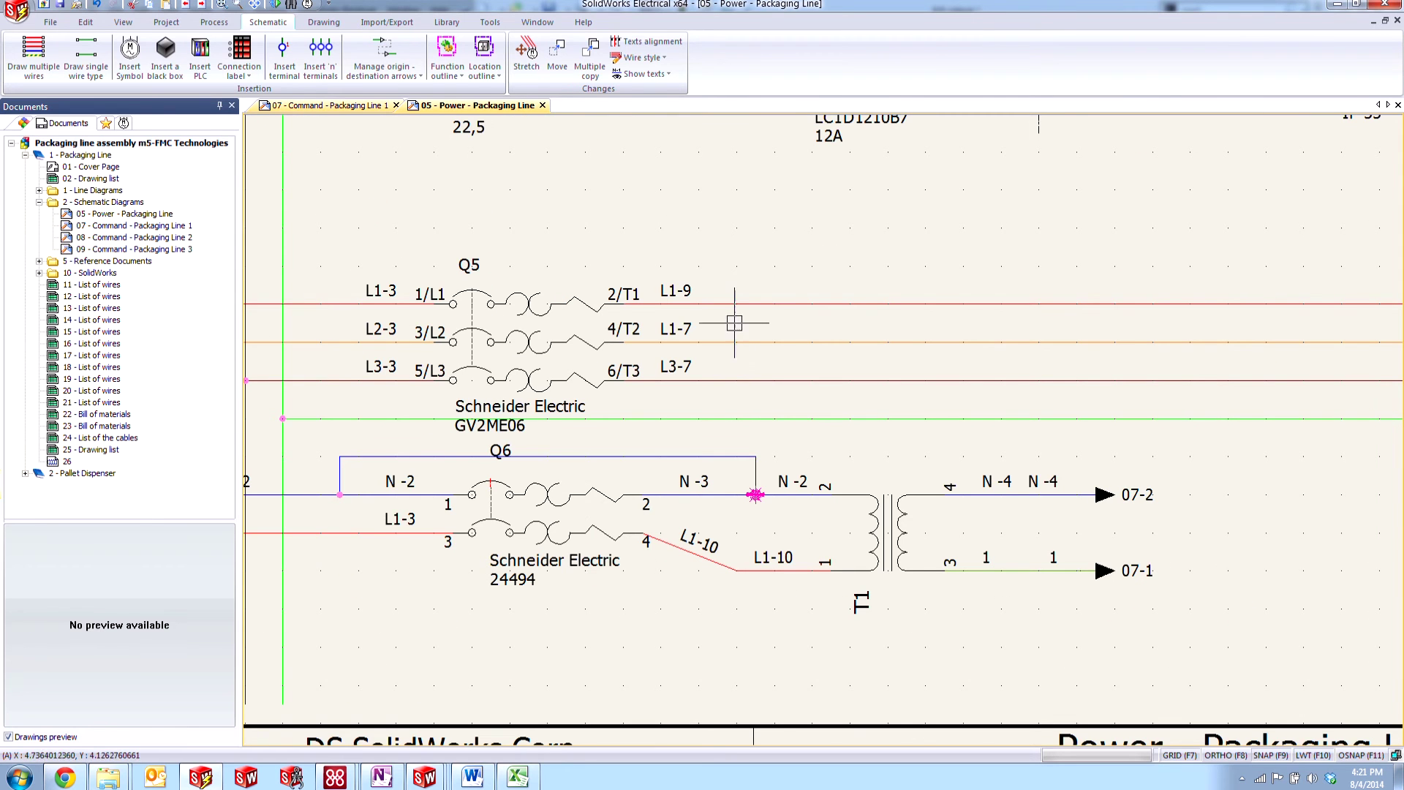
pyautogui.scroll(-4, 734, 277)
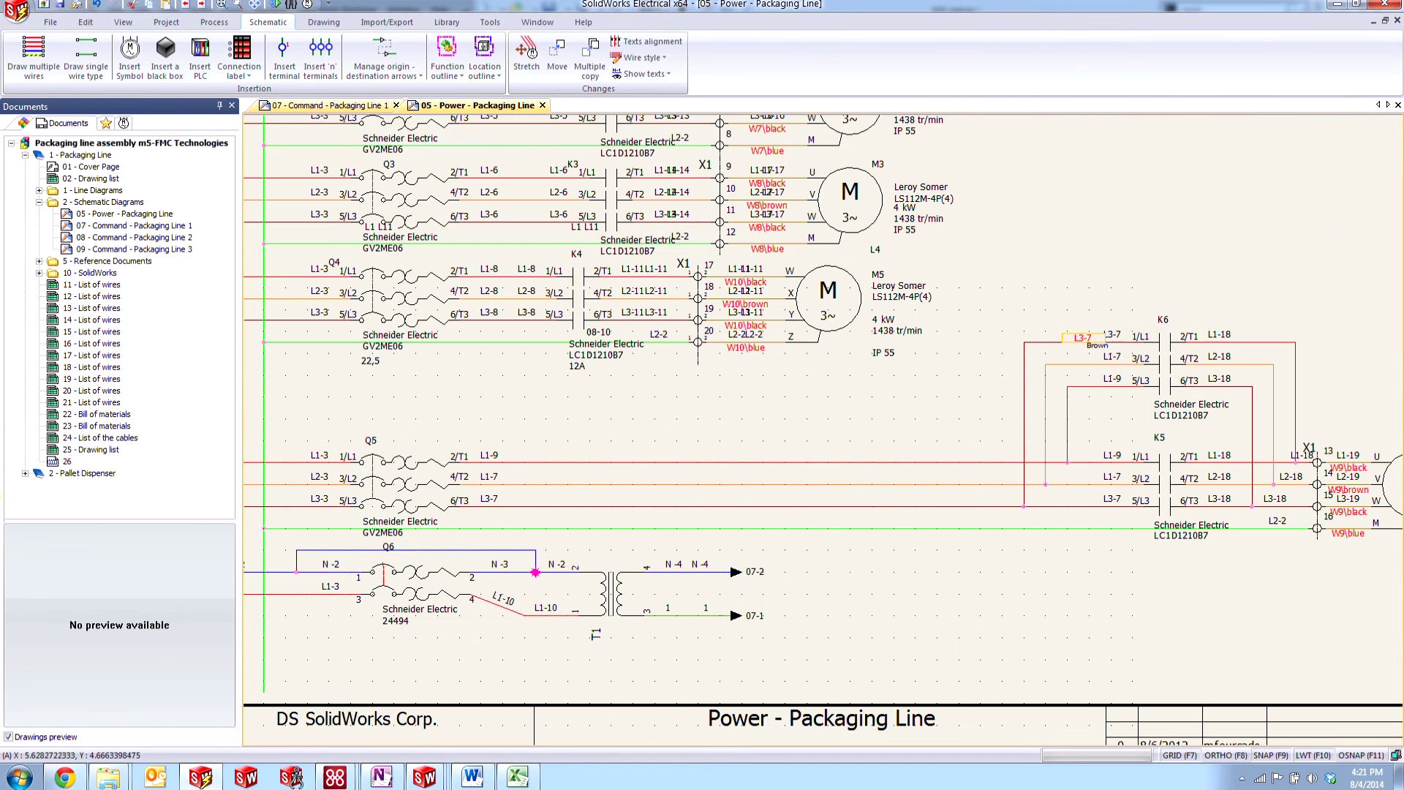
# Step: Draw a wire joining the L1-9 line to the L3-7 line near K6
pyautogui.click(85, 55)
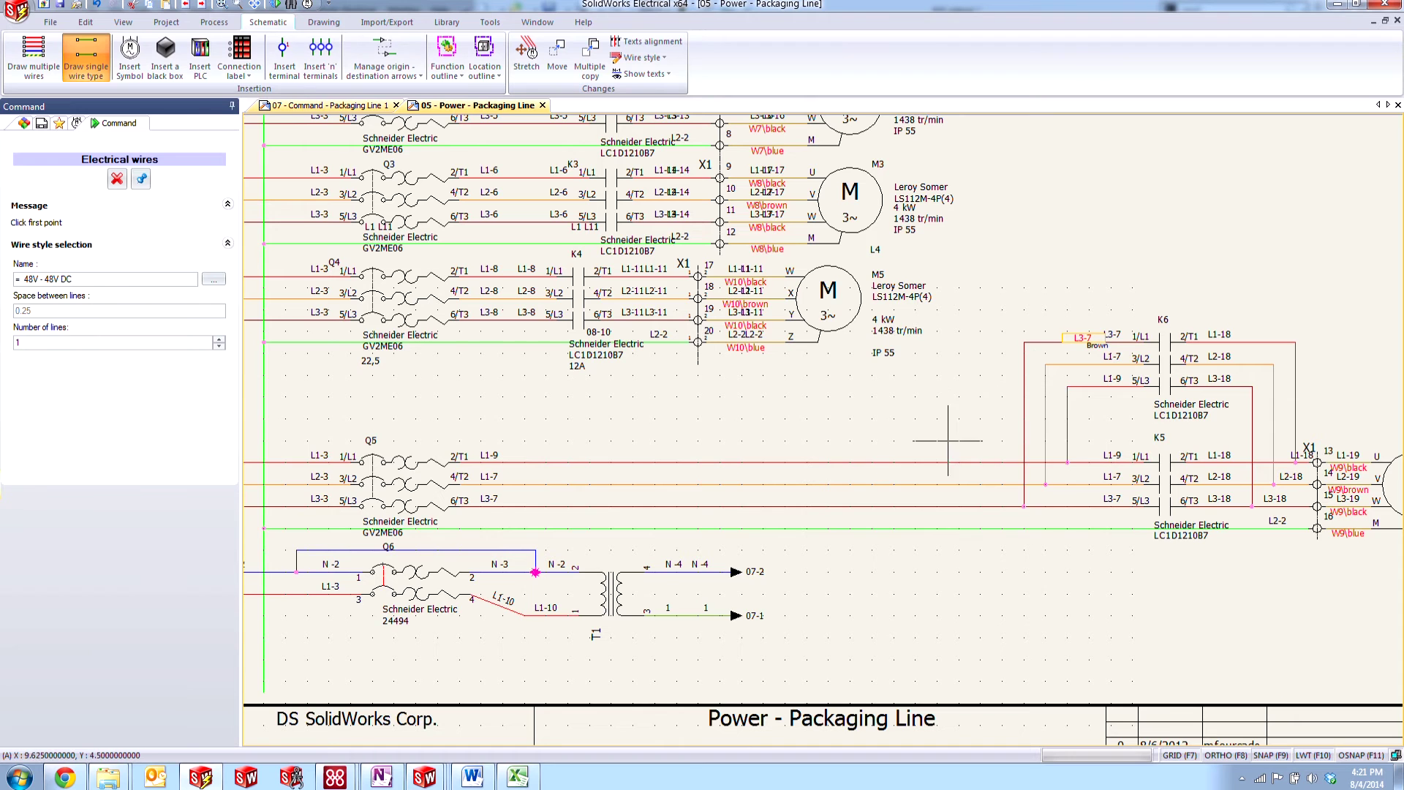
pyautogui.click(926, 462)
pyautogui.click(1024, 419)
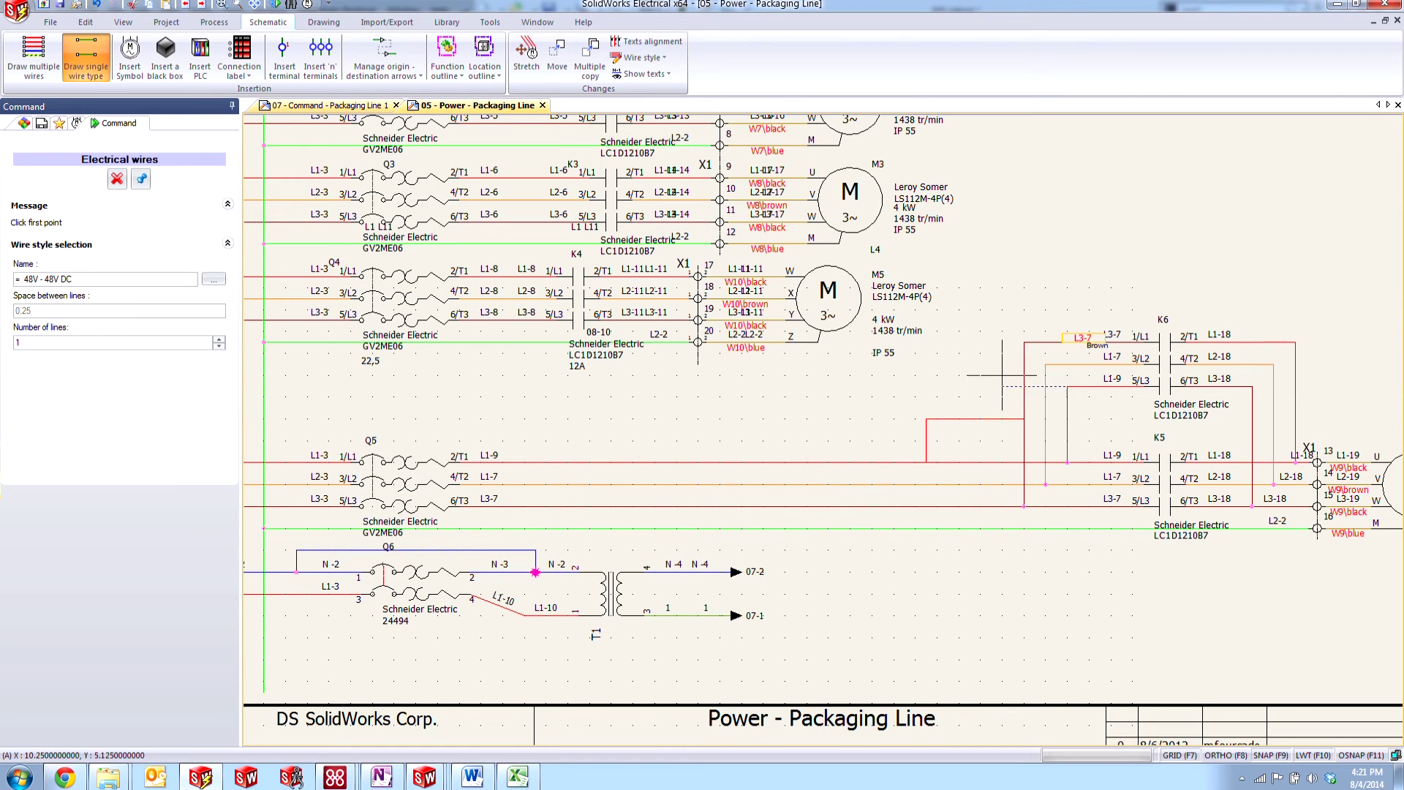
pyautogui.press('Escape')
# Step: Draw a wire joining the L1-4 and L2-4 lines near K1, then zoom out to the title block
pyautogui.moveTo(954, 380); pyautogui.dragTo(1104, 621, button='middle')
pyautogui.click(86, 55)
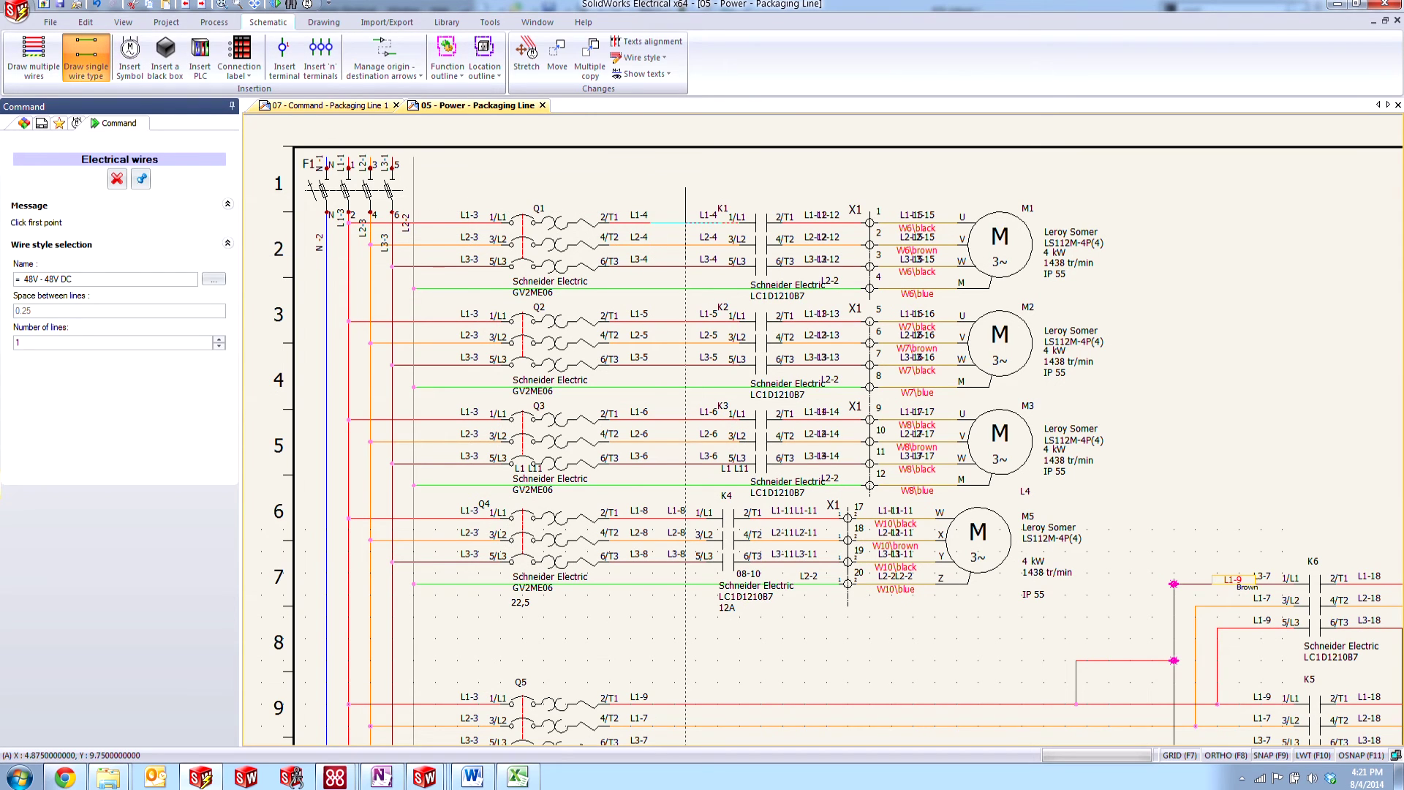
pyautogui.click(683, 222)
pyautogui.press('Escape')
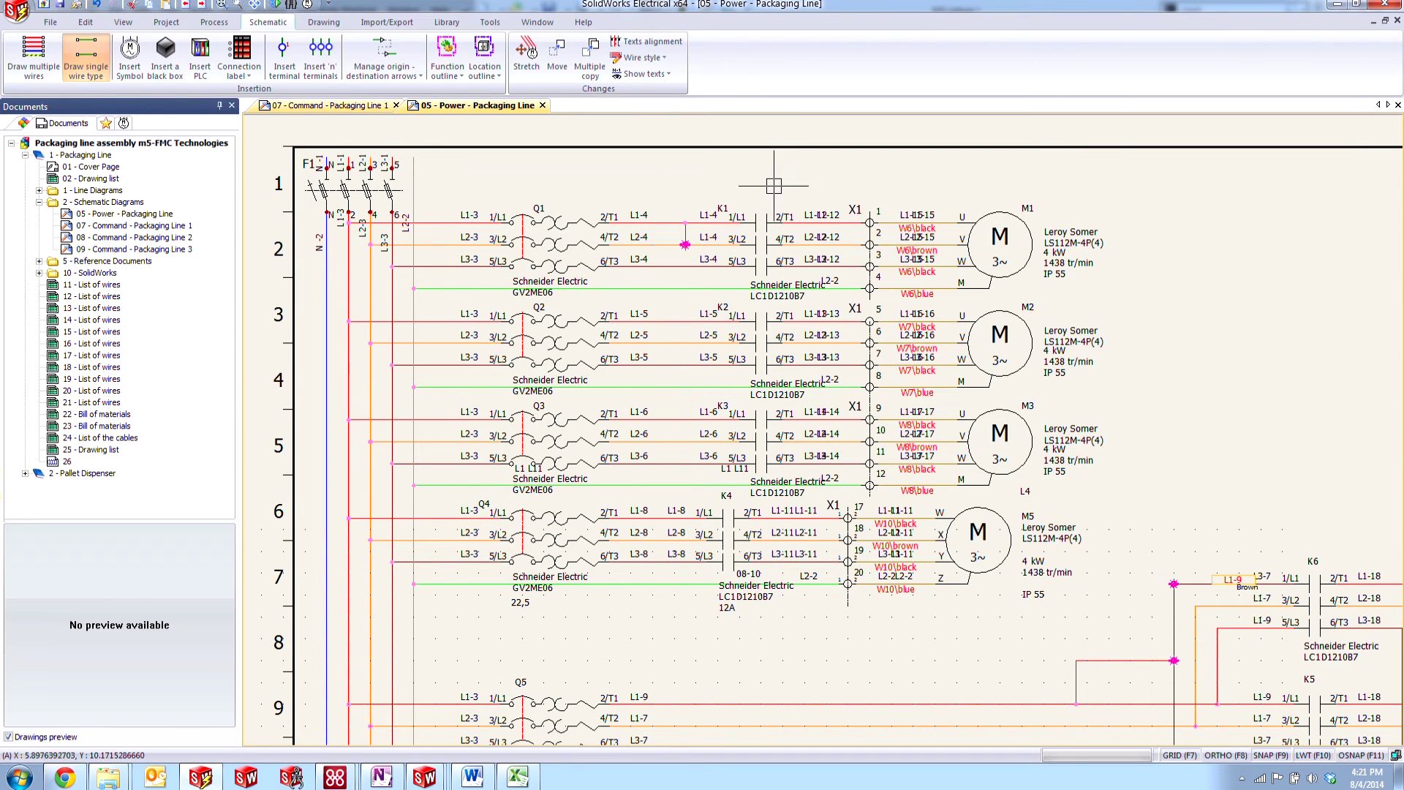
pyautogui.scroll(-2, 785, 406)
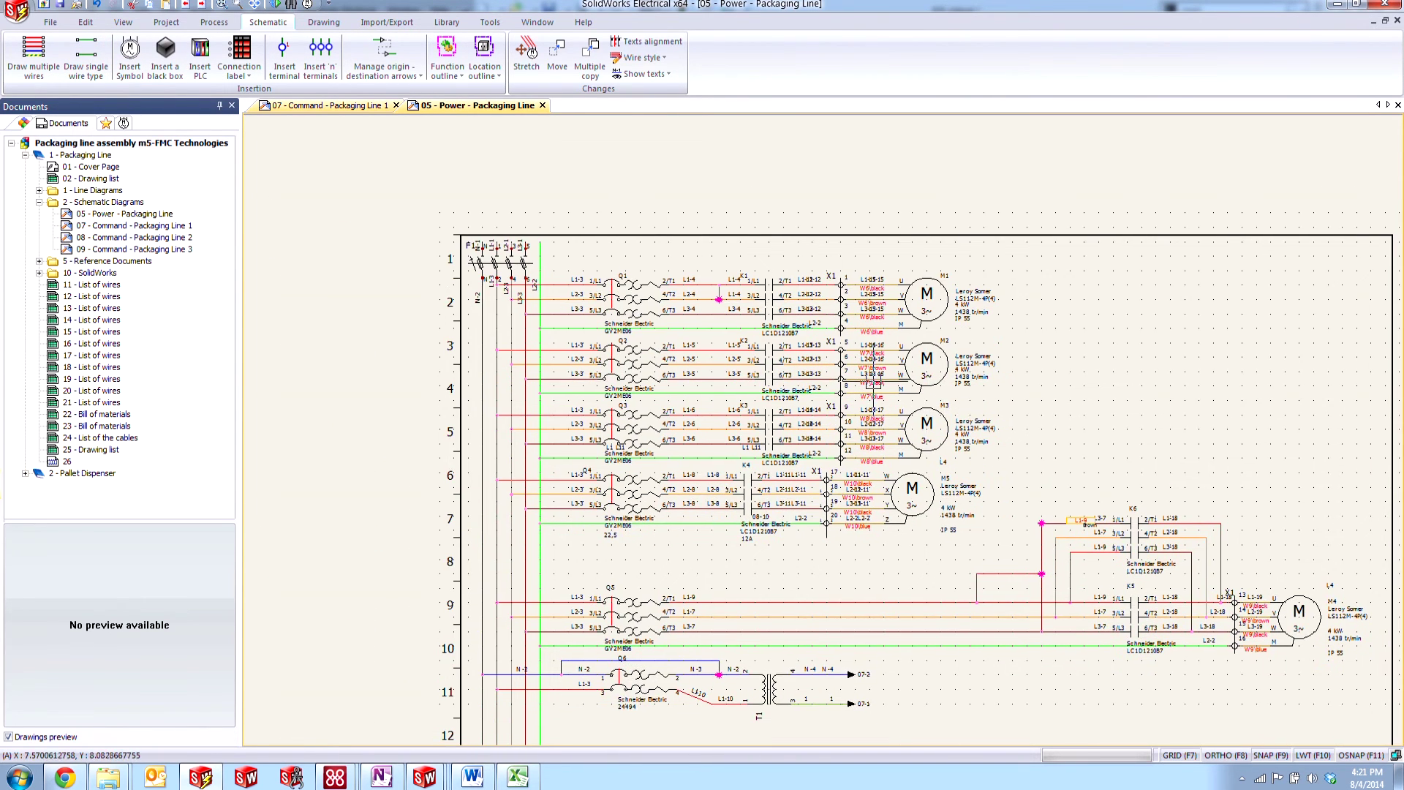
pyautogui.moveTo(901, 533); pyautogui.dragTo(810, 448, button='middle')
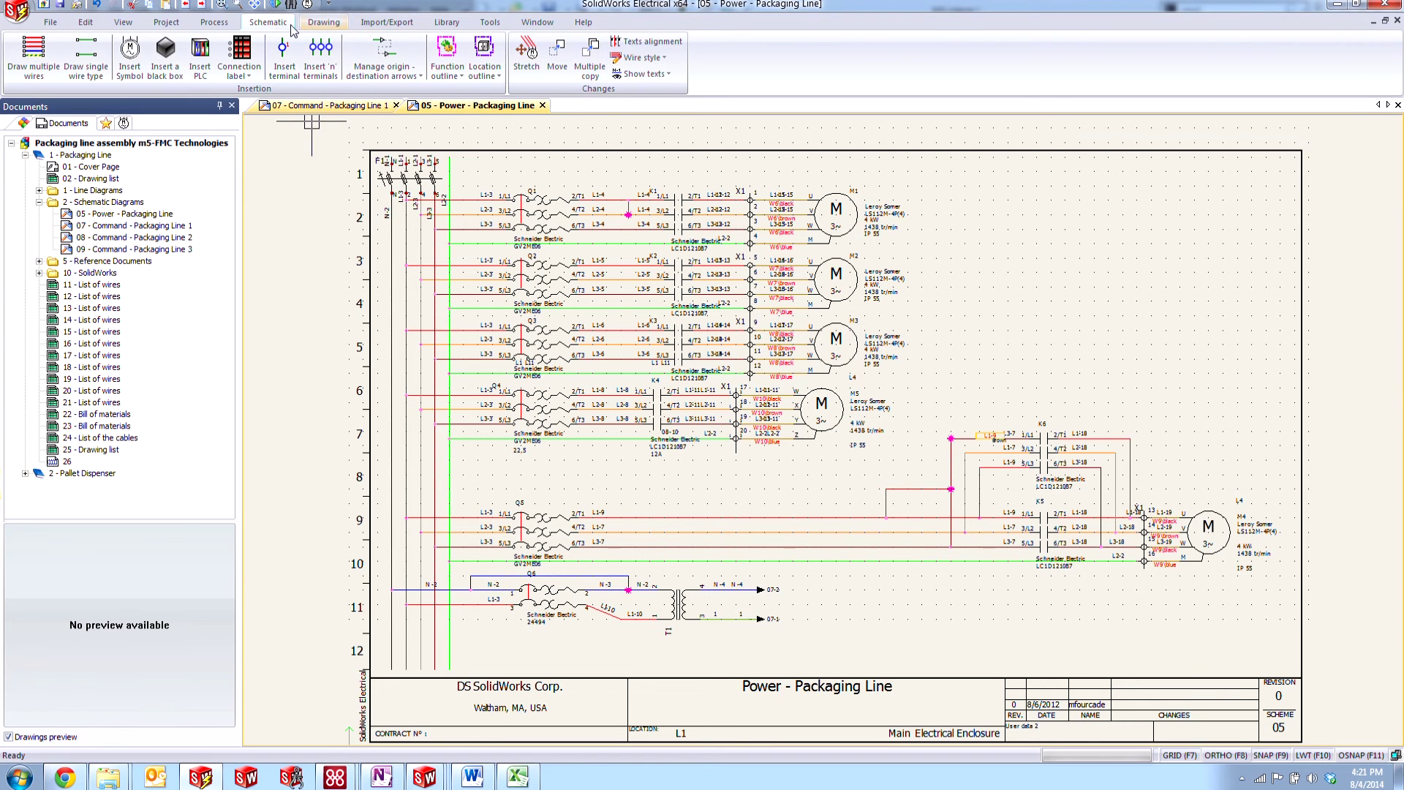
# Step: Run the design rules check and generate the Equipotential conflicts report drawing for book 1
pyautogui.click(172, 24)
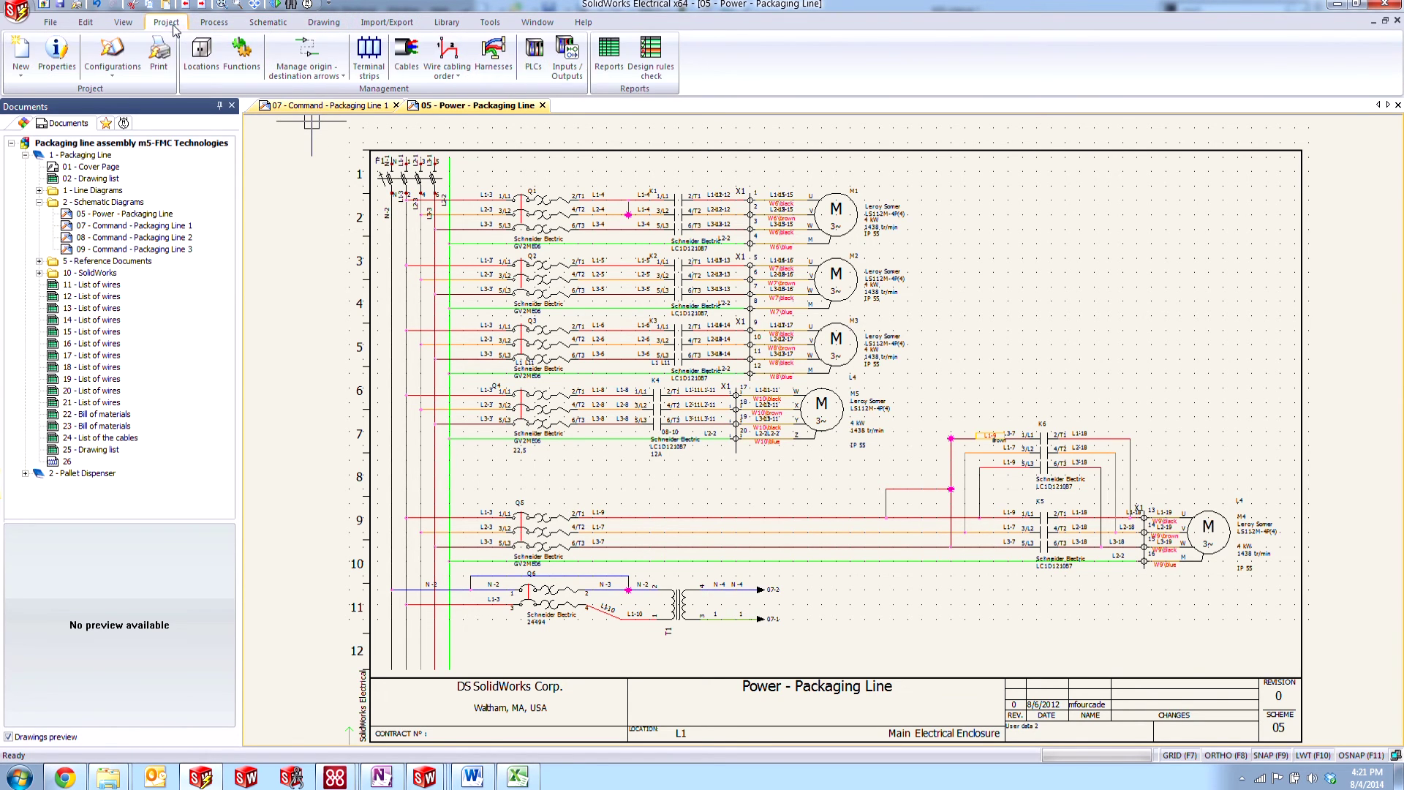
pyautogui.click(650, 73)
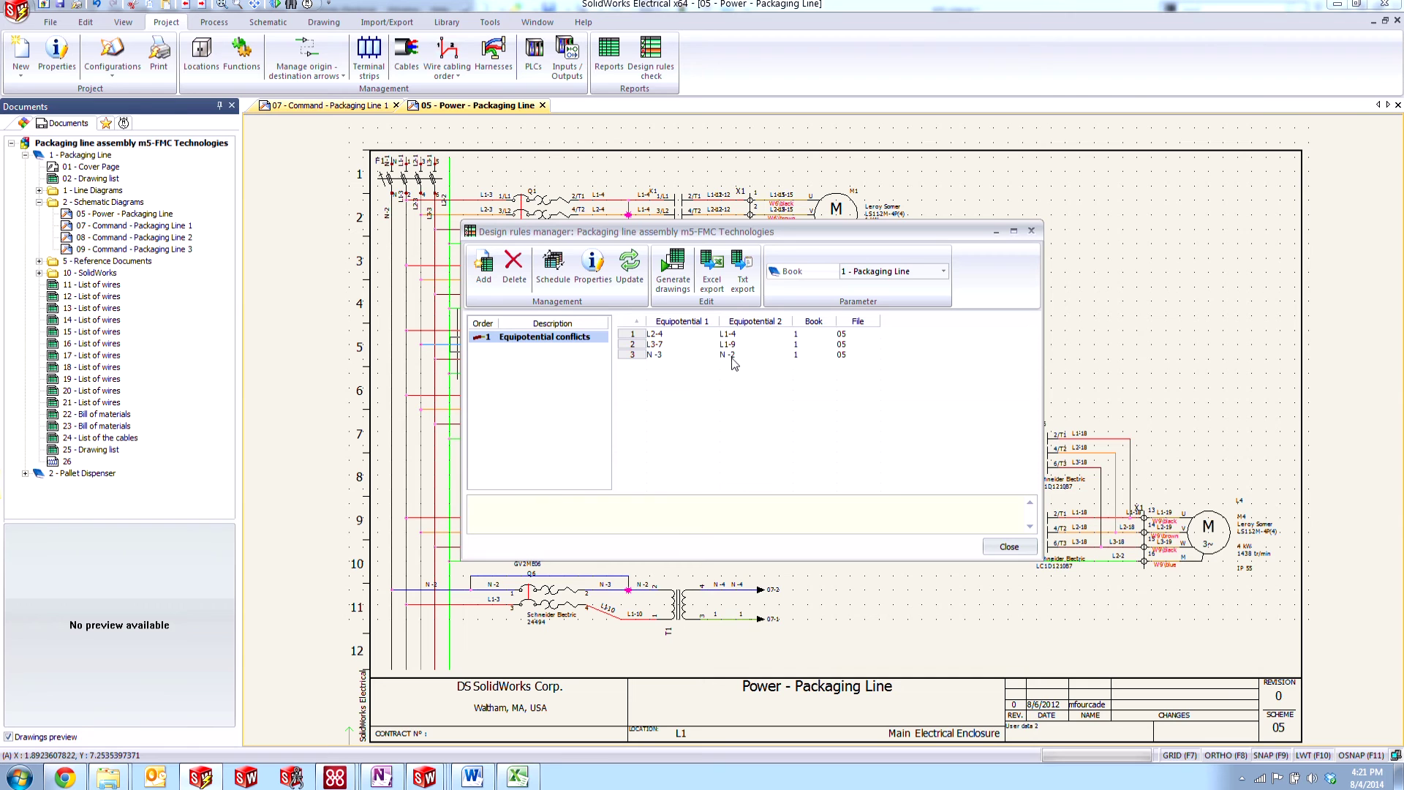
pyautogui.moveTo(757, 234); pyautogui.dragTo(264, 251)
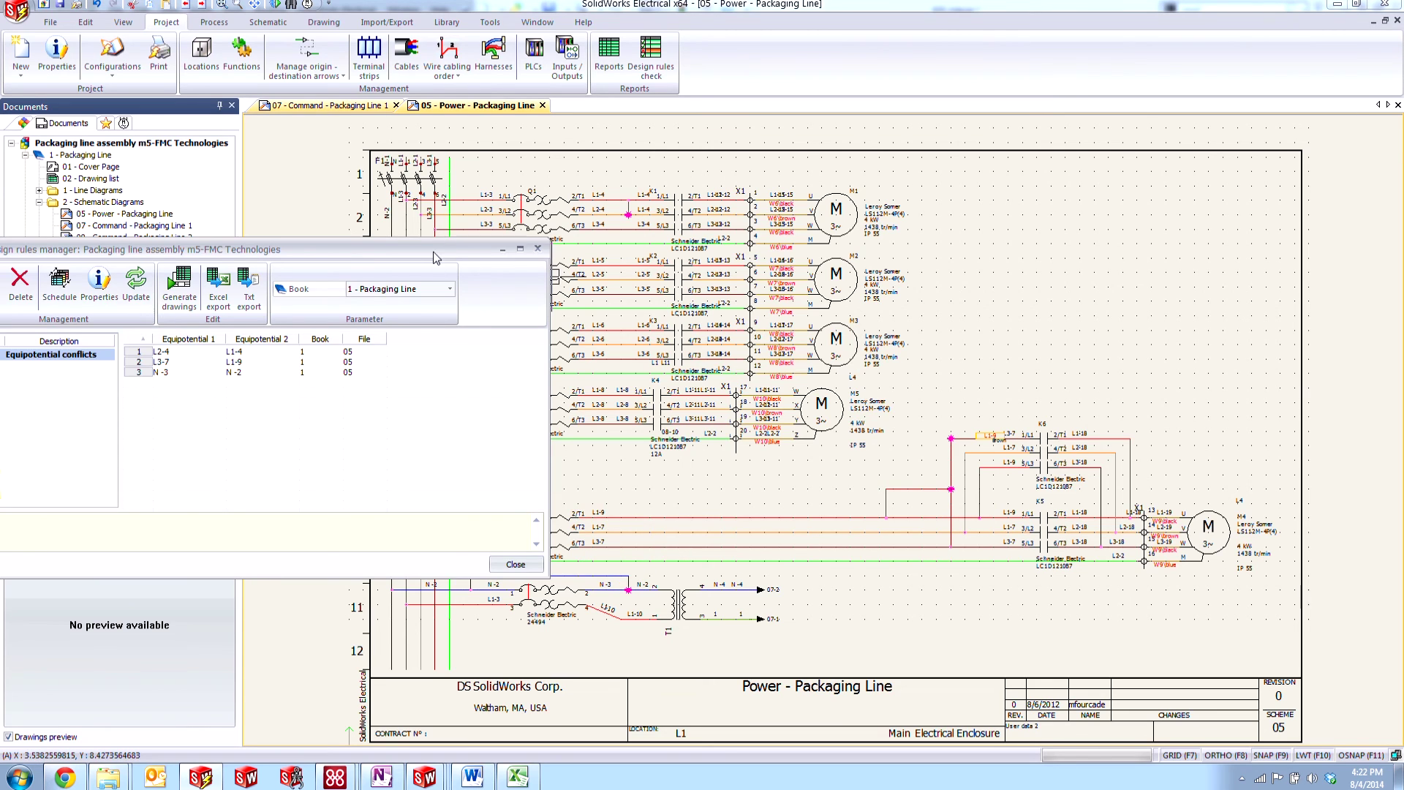
pyautogui.moveTo(433, 251); pyautogui.dragTo(849, 233)
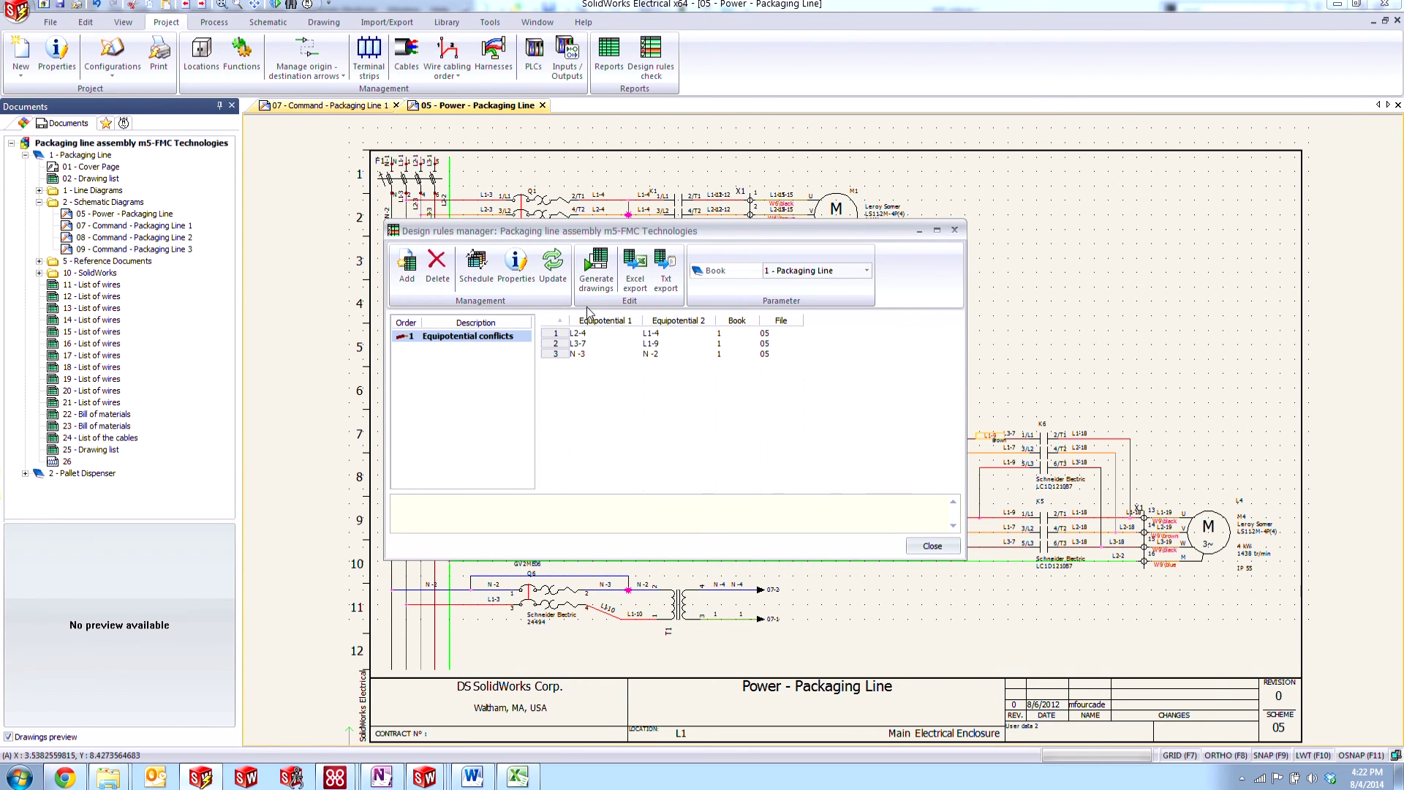
pyautogui.click(596, 269)
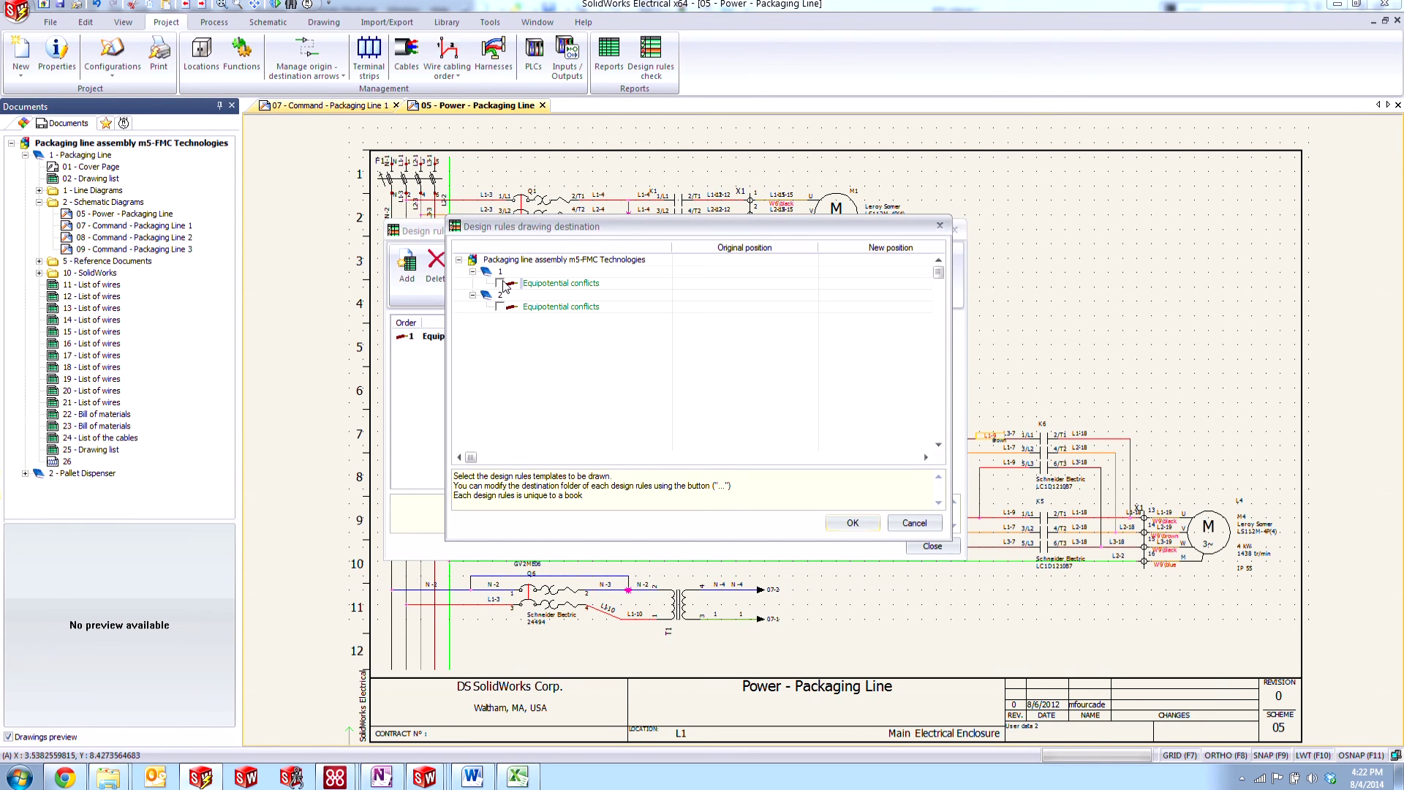
pyautogui.click(500, 284)
pyautogui.click(853, 522)
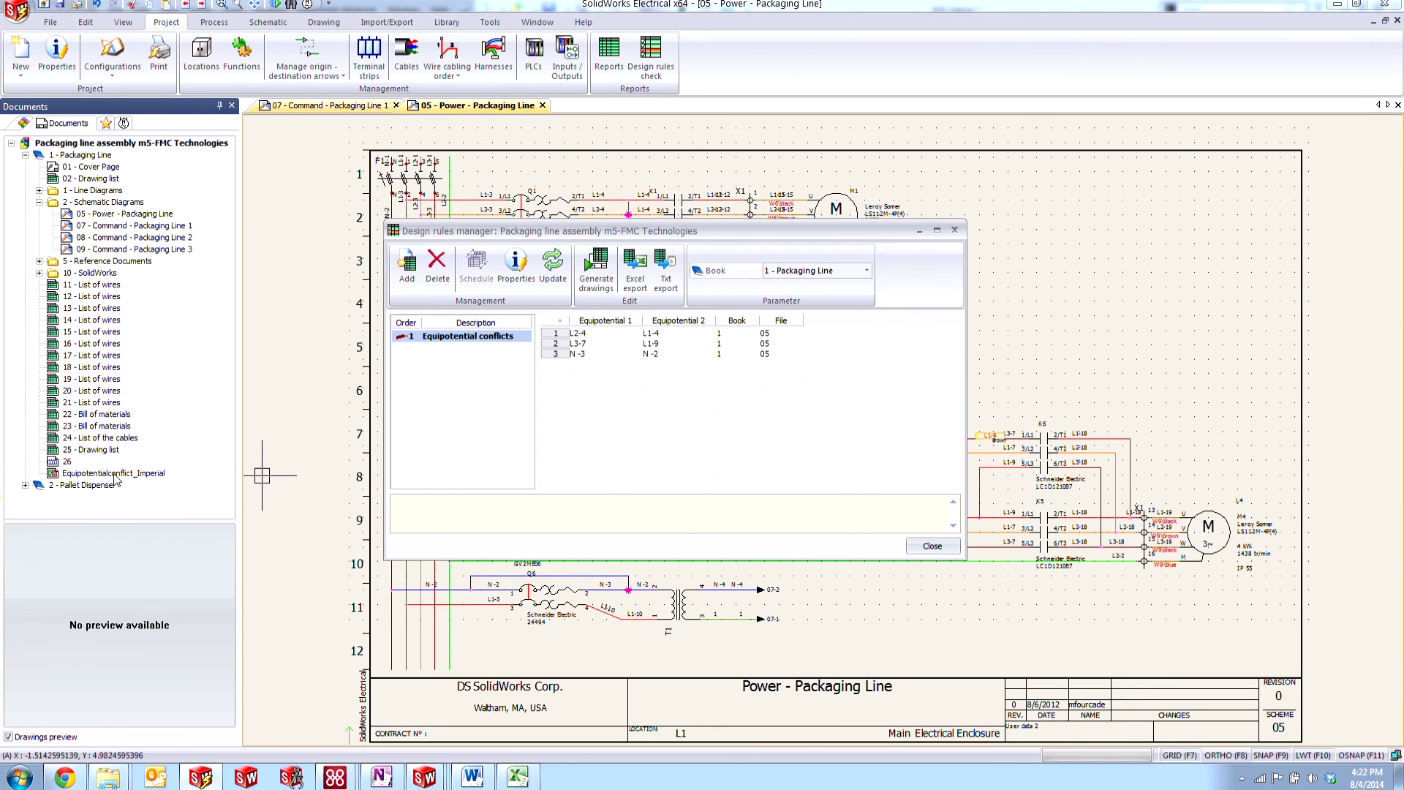
pyautogui.click(931, 545)
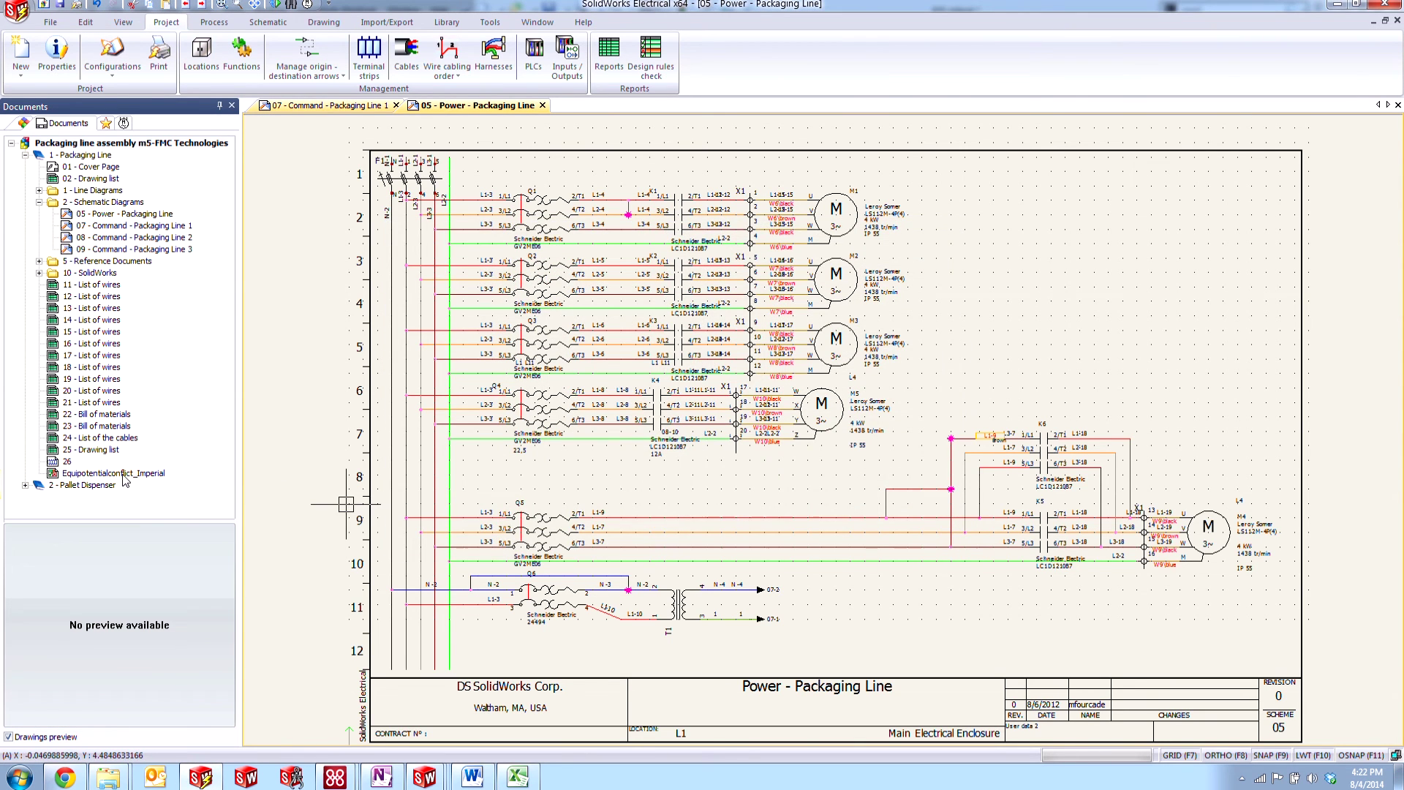
pyautogui.doubleClick(117, 473)
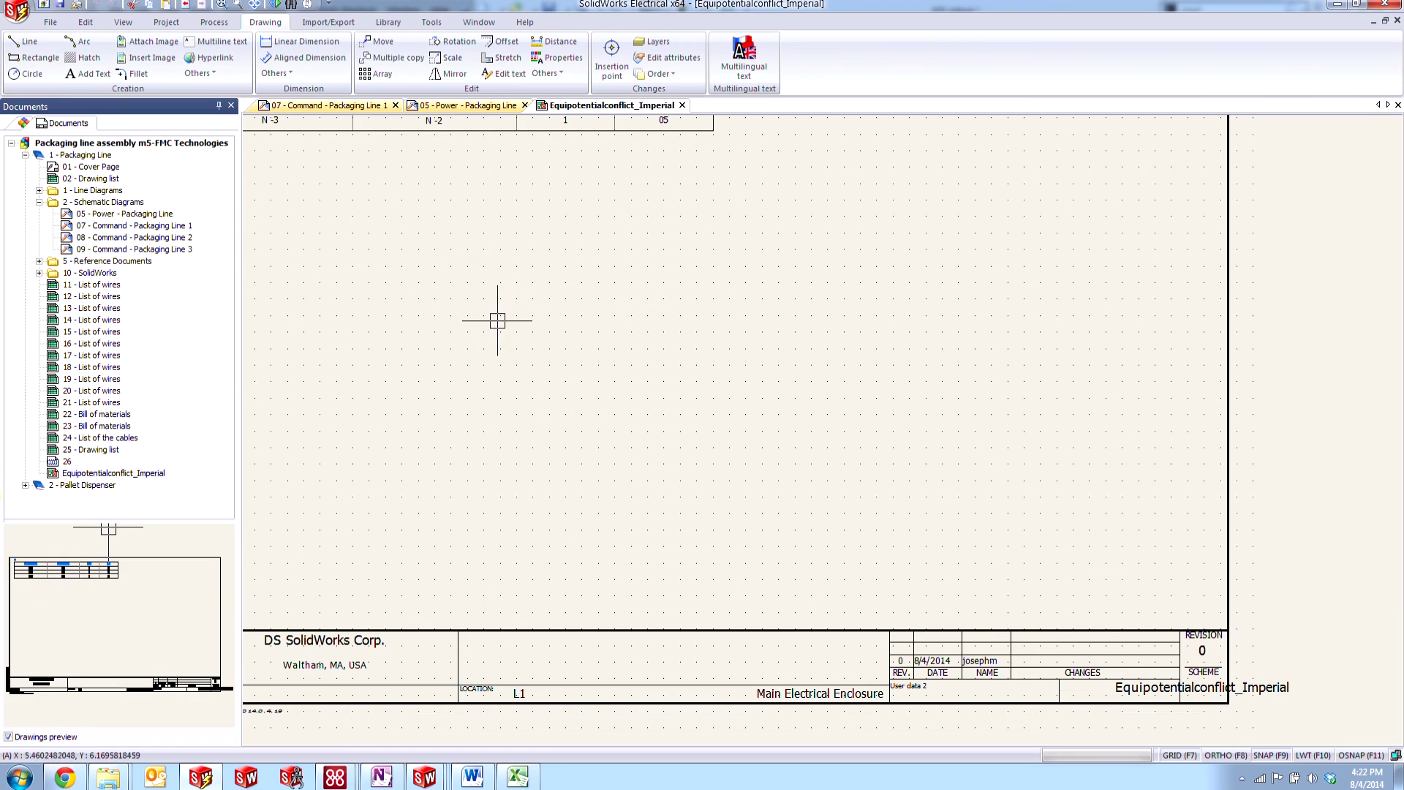
# Step: Pan to the table listing conflicts L2-4/L1-4, L3-7/L1-9 and N -3/N -2
pyautogui.moveTo(580, 343); pyautogui.dragTo(574, 329, button='middle')
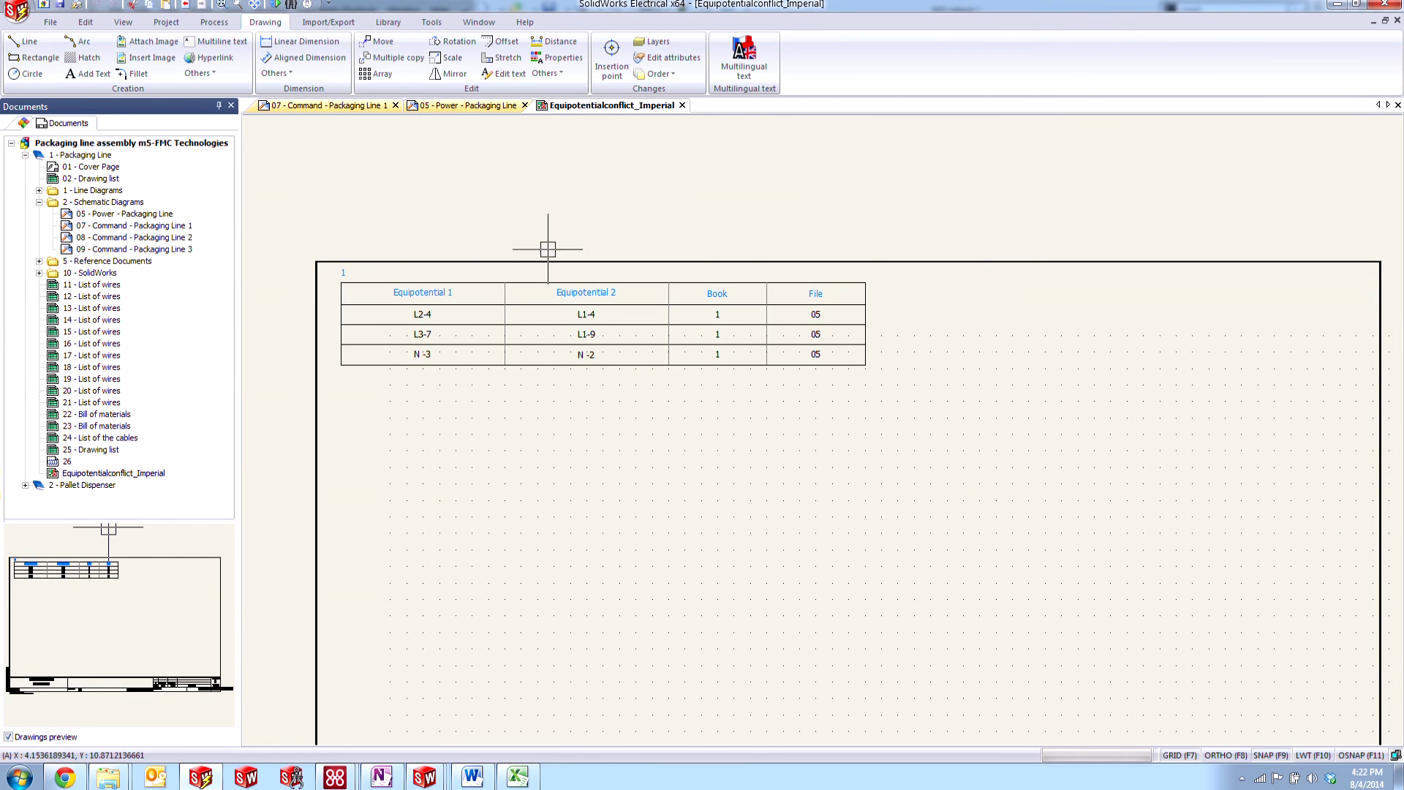